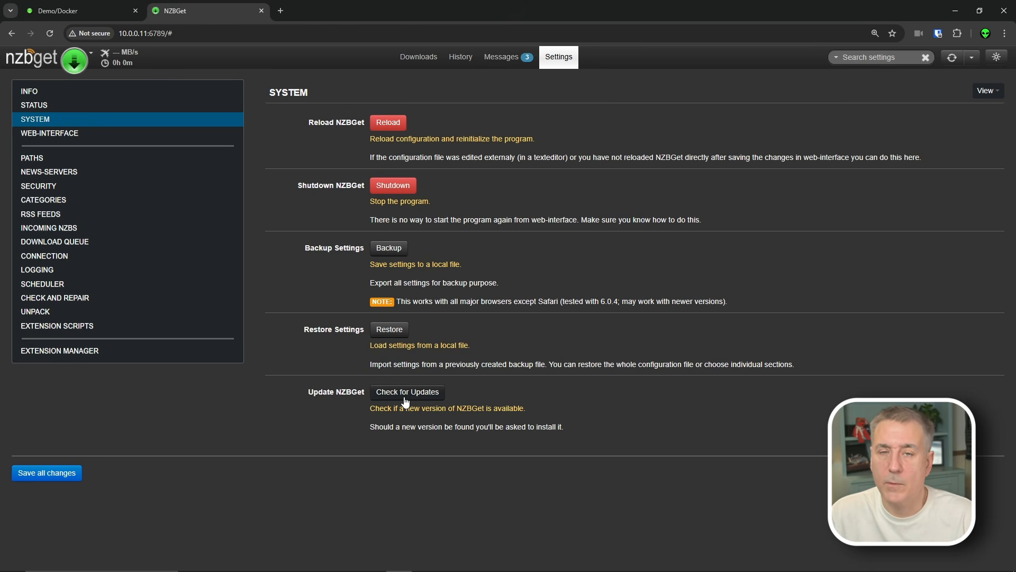
# - Open the Web-Interface settings, then the Paths section, where MainDir is /data
pyautogui.click(50, 135)
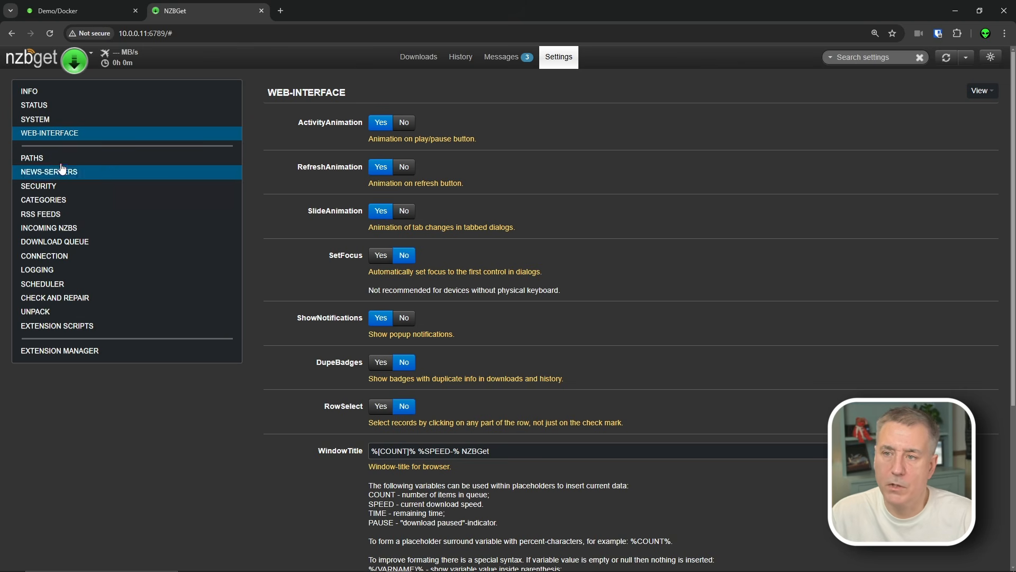
pyautogui.click(40, 159)
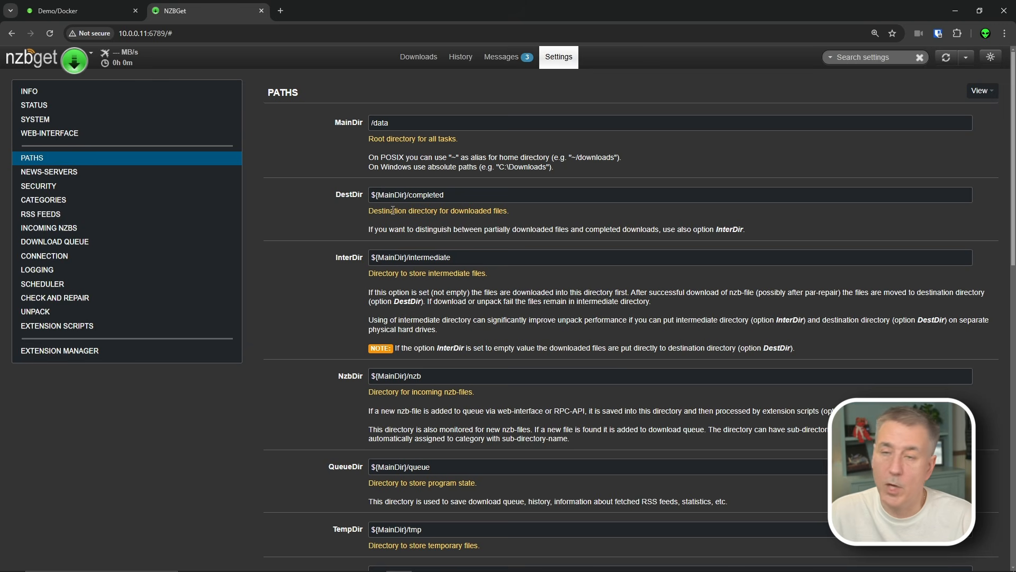
# - Set MainDir to /data/usenet, DestDir to complete and InterDir to incomplete
pyautogui.click(401, 122)
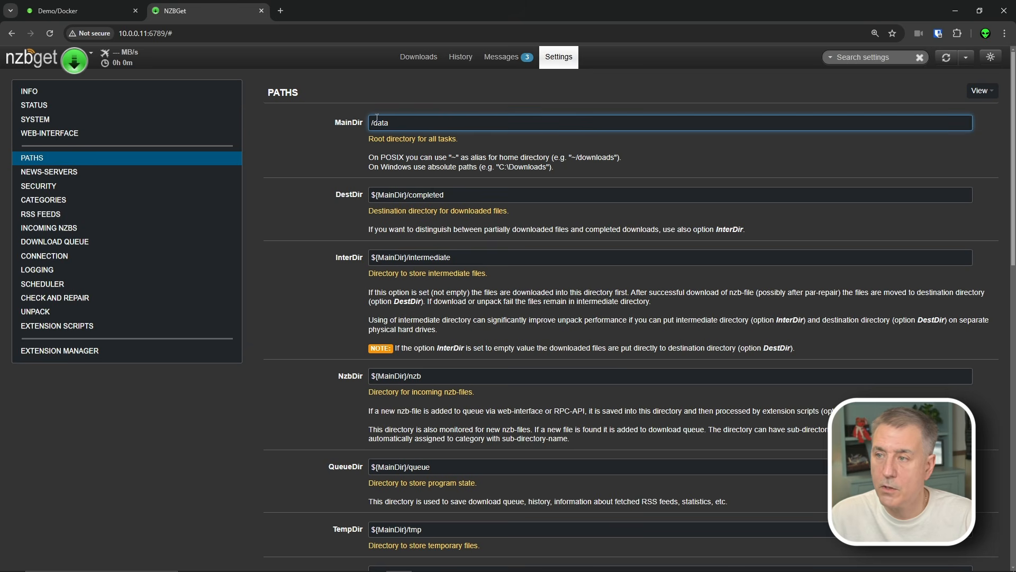
pyautogui.write('/usenet')
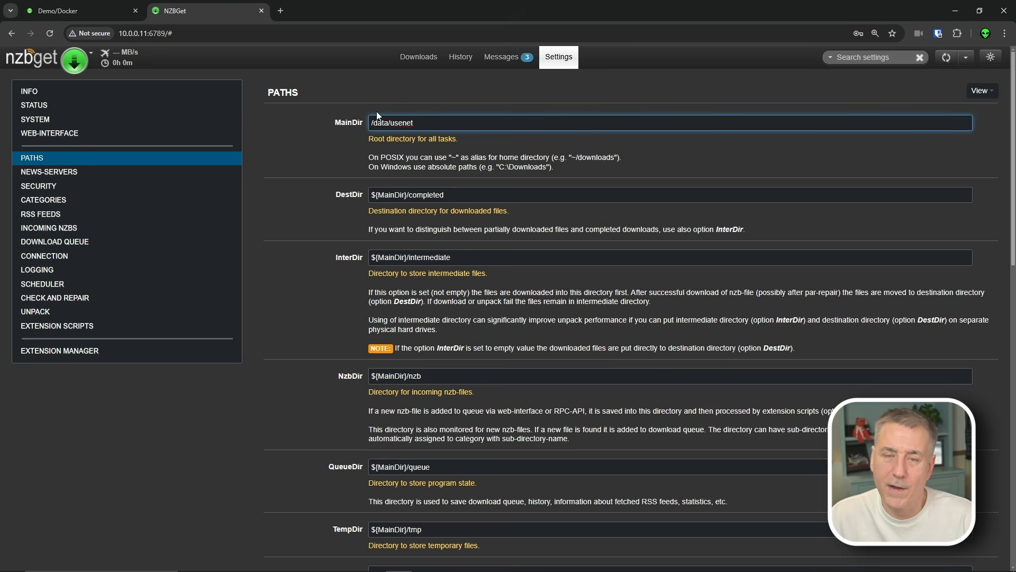
pyautogui.click(438, 194)
pyautogui.press('Delete')
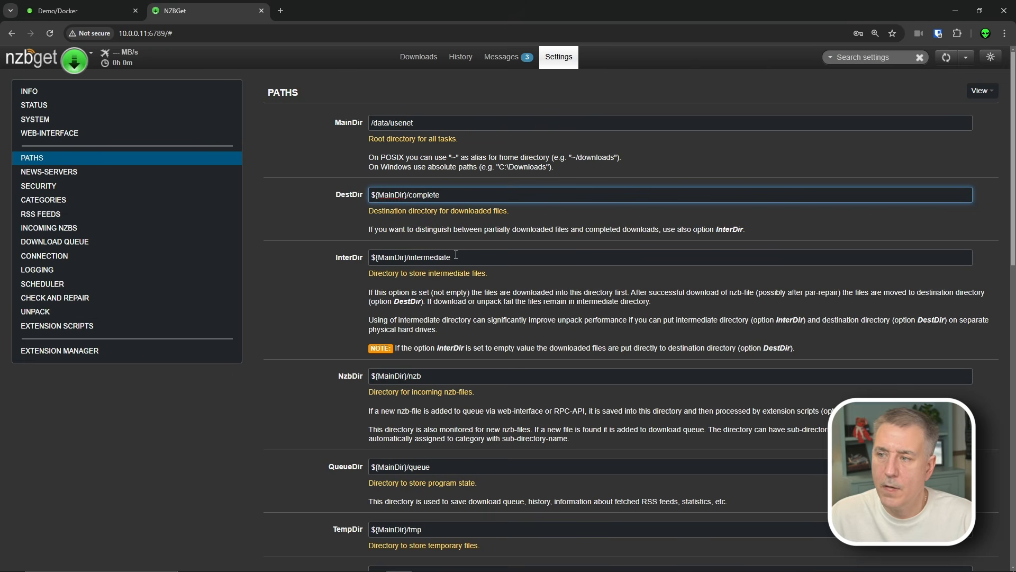
pyautogui.moveTo(451, 257); pyautogui.dragTo(409, 258)
pyautogui.press('BackSpace')
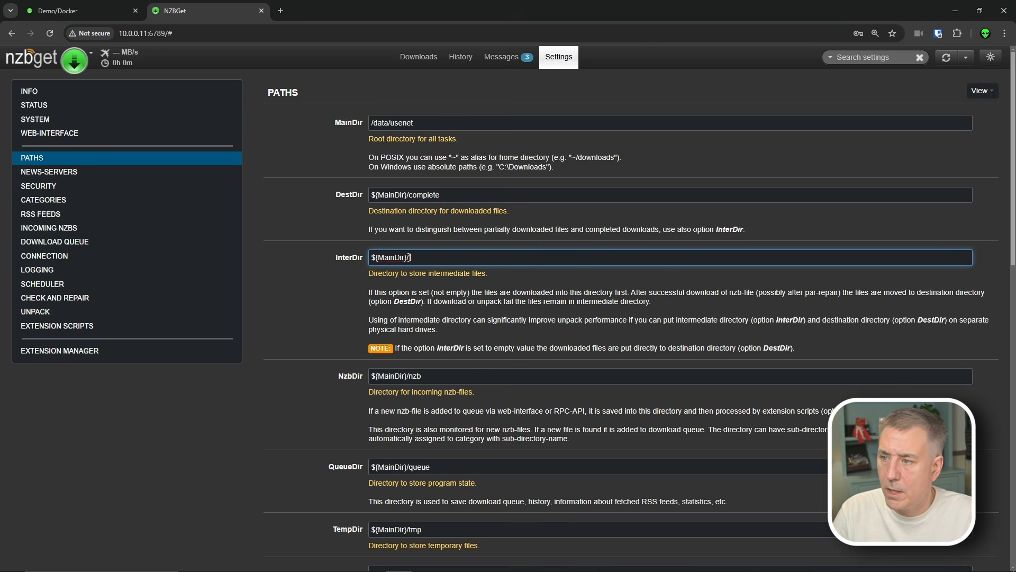
pyautogui.write('incomplete')
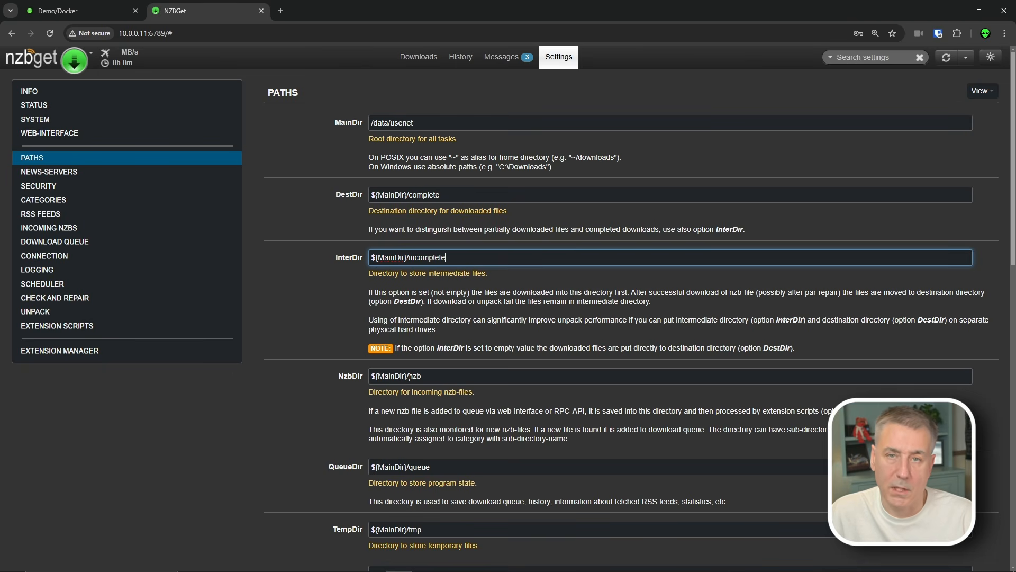
# - Put NzbDir, QueueDir and TempDir under the ${MainDir}/nzbget/ prefix
pyautogui.click(409, 376)
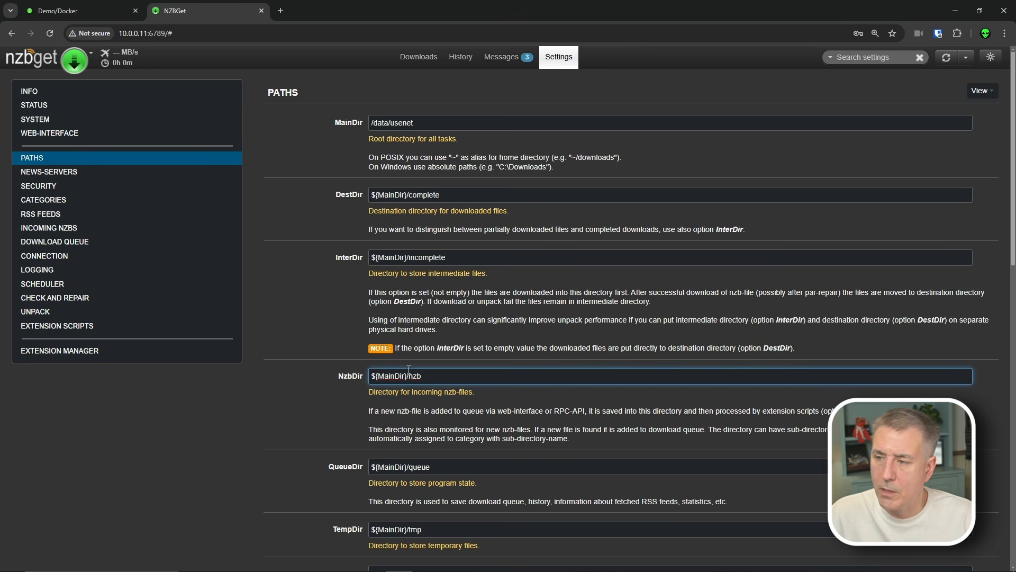
pyautogui.write('nzbget/nzb')
pyautogui.moveTo(433, 376); pyautogui.dragTo(356, 375)
pyautogui.hotkey('ctrl', 'c')
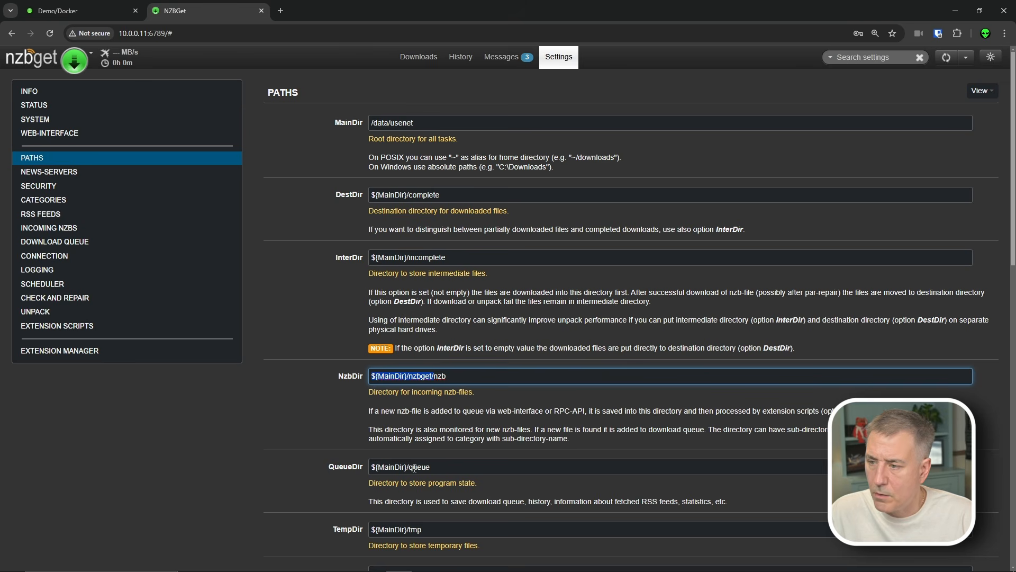
pyautogui.moveTo(411, 467); pyautogui.dragTo(354, 463)
pyautogui.hotkey('ctrl', 'v')
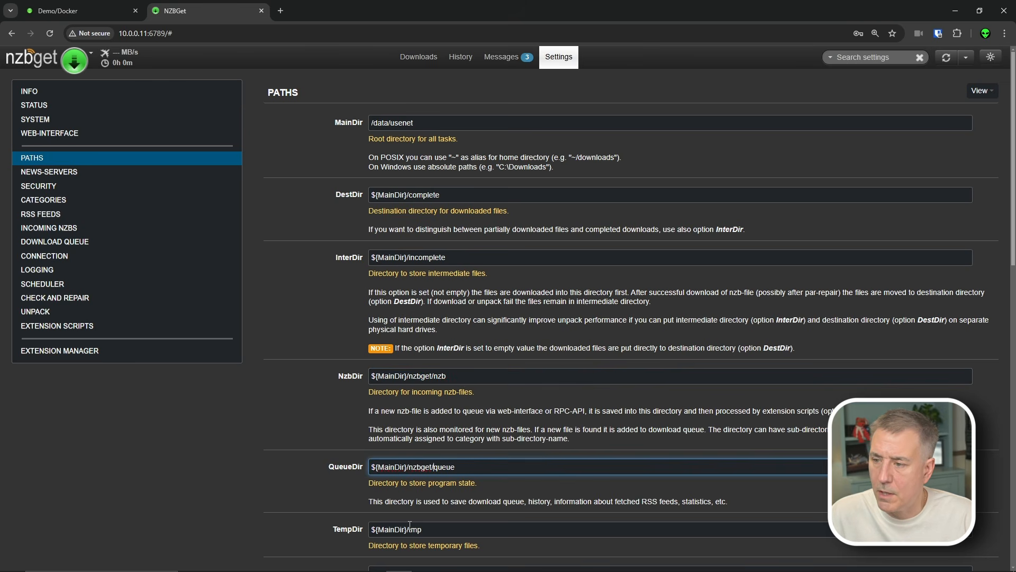
pyautogui.moveTo(408, 529); pyautogui.dragTo(343, 530)
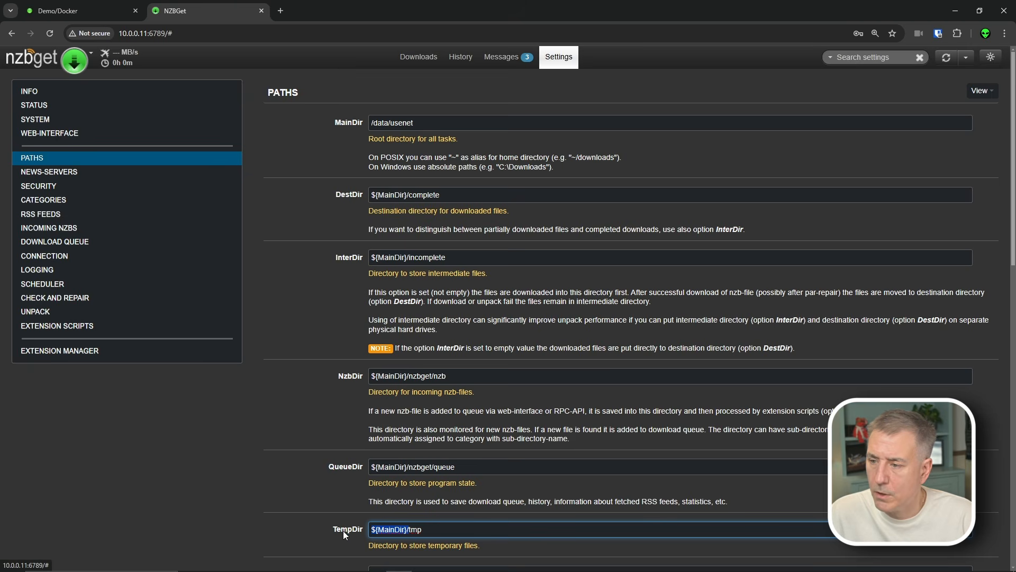
pyautogui.hotkey('ctrl', 'v')
pyautogui.scroll(-4, 482, 363)
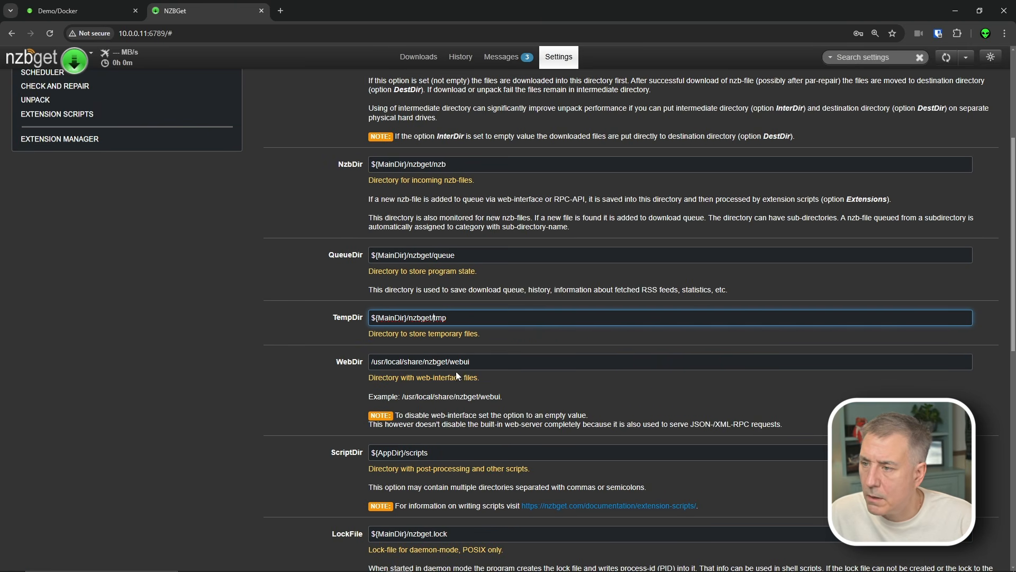
# - Insert nzbget/ after ${MainDir}/ in the LockFile and LogFile paths
pyautogui.scroll(-3, 413, 440)
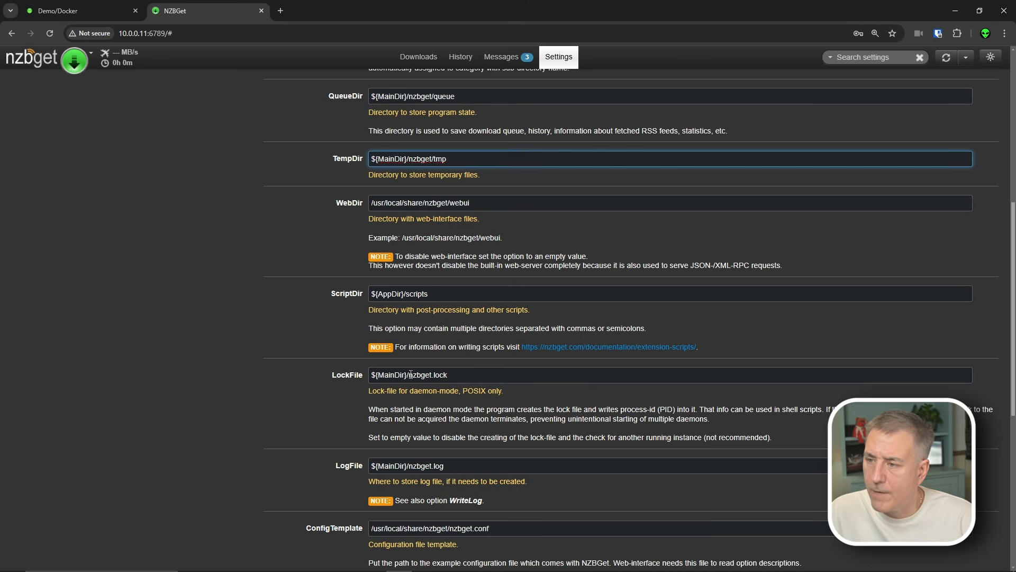
pyautogui.moveTo(407, 375); pyautogui.dragTo(375, 369)
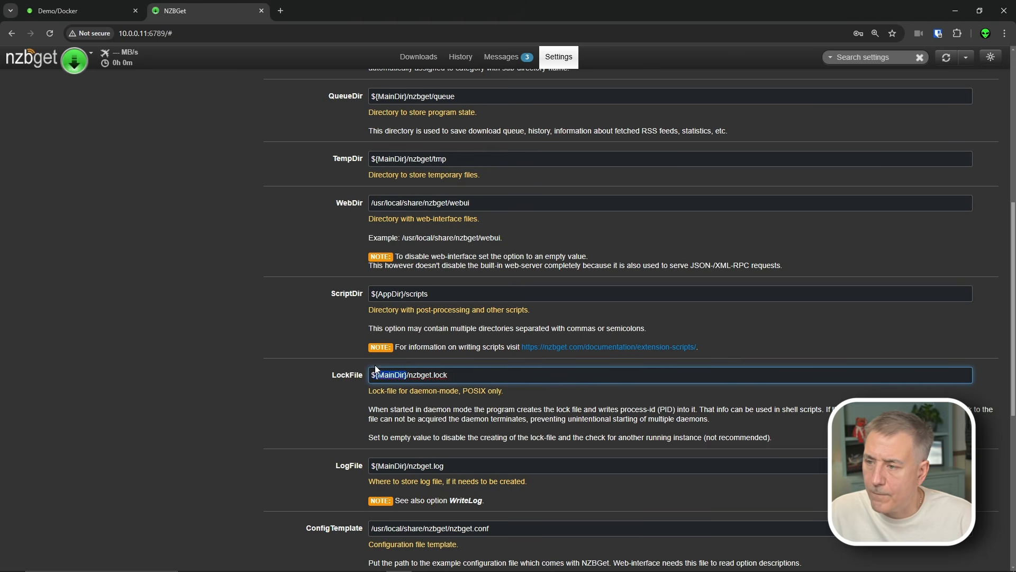
pyautogui.click(410, 373)
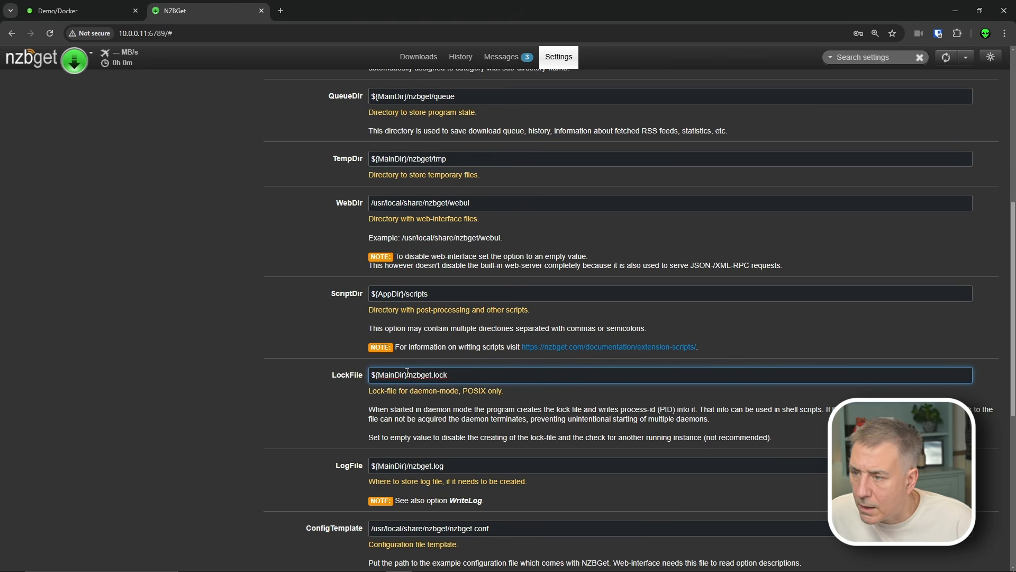
pyautogui.write('nzbget/')
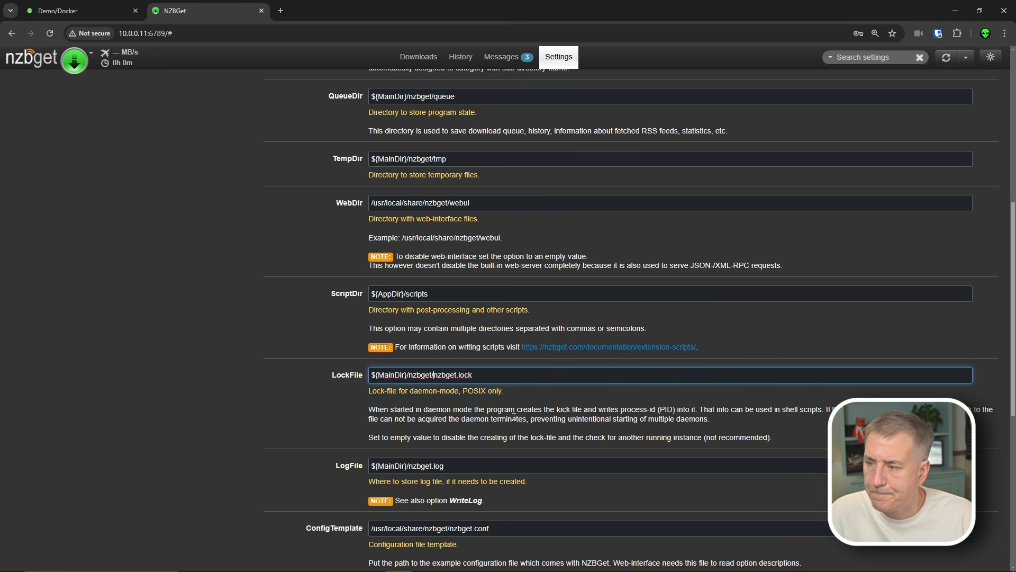
pyautogui.scroll(-2, 514, 417)
pyautogui.moveTo(413, 359); pyautogui.dragTo(369, 360)
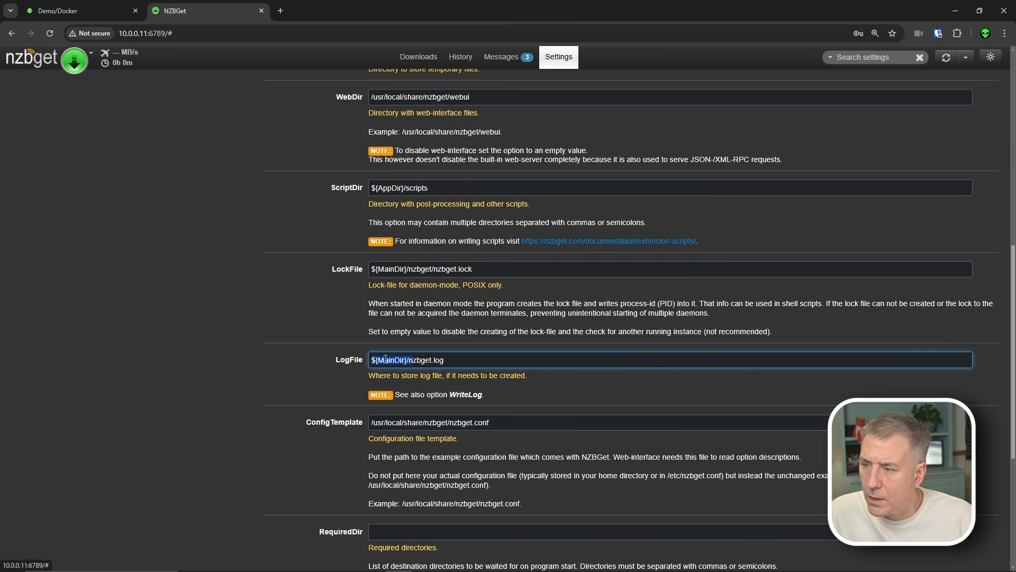
pyautogui.press('Right')
pyautogui.write('zbget/n')
pyautogui.scroll(-3, 453, 282)
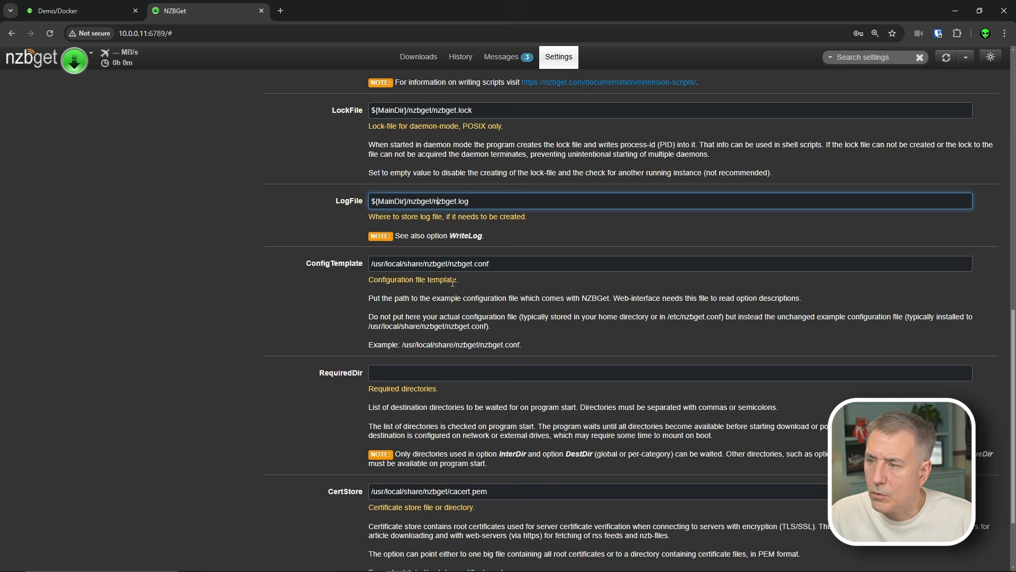
pyautogui.scroll(-2, 423, 410)
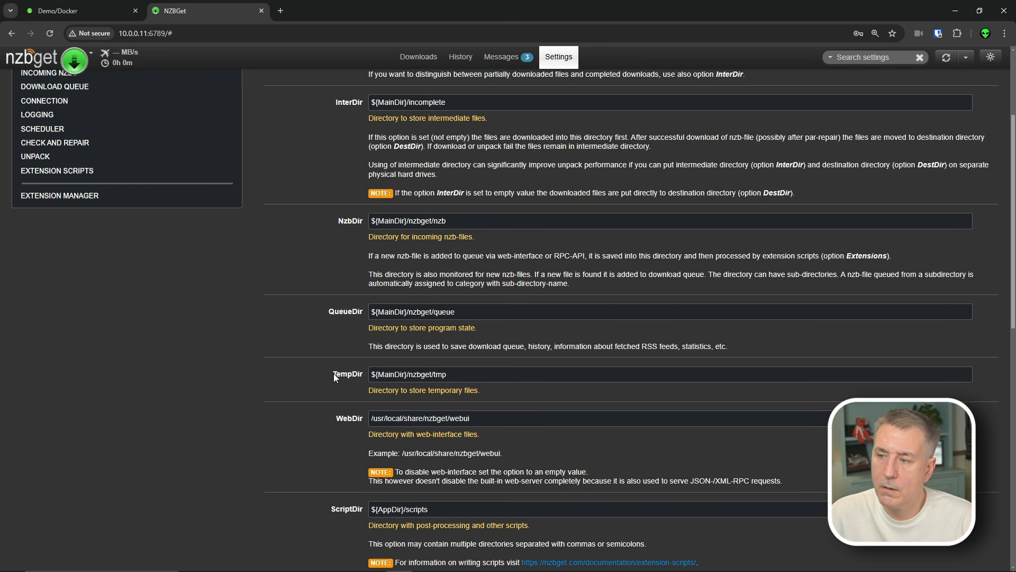
pyautogui.scroll(-5, 379, 388)
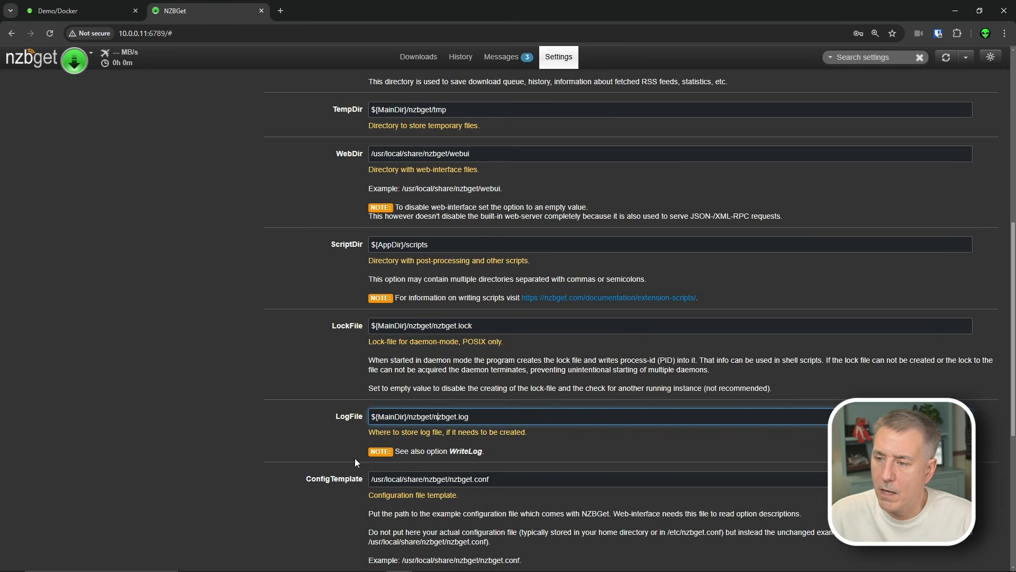
pyautogui.scroll(8, 334, 321)
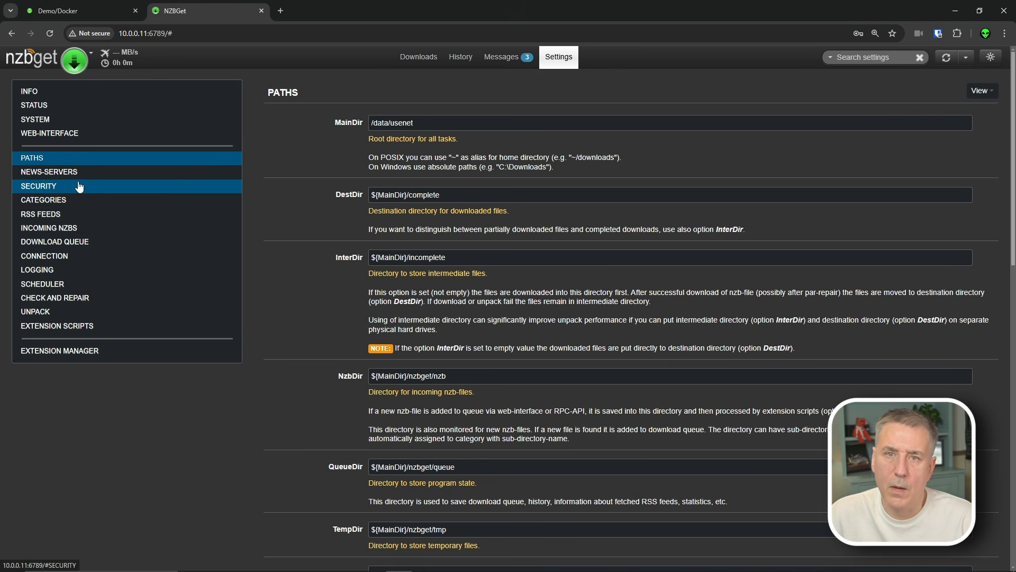
# - In News-Servers, enter PureUsenet as the Server1.Name
pyautogui.click(52, 176)
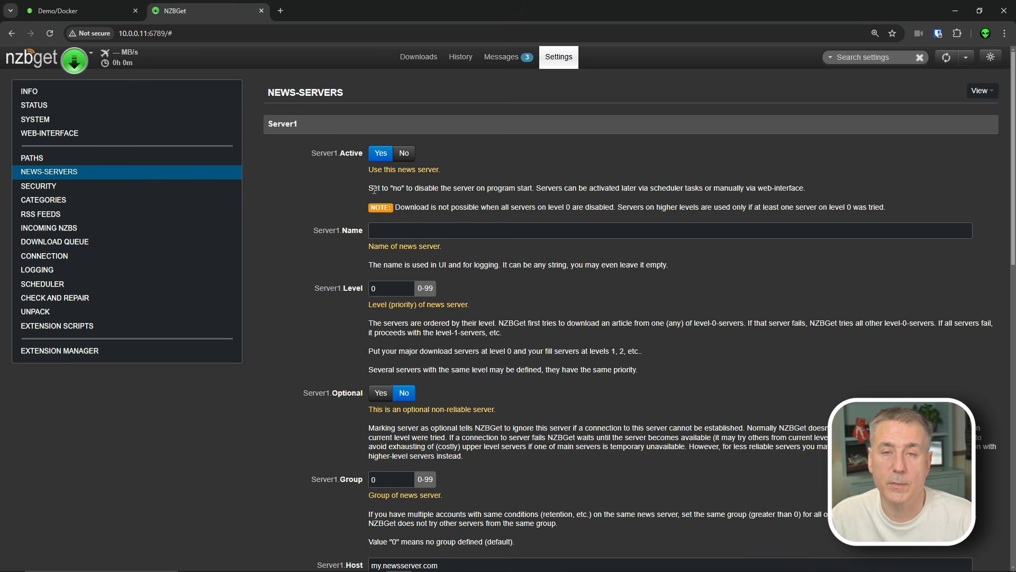
pyautogui.click(392, 230)
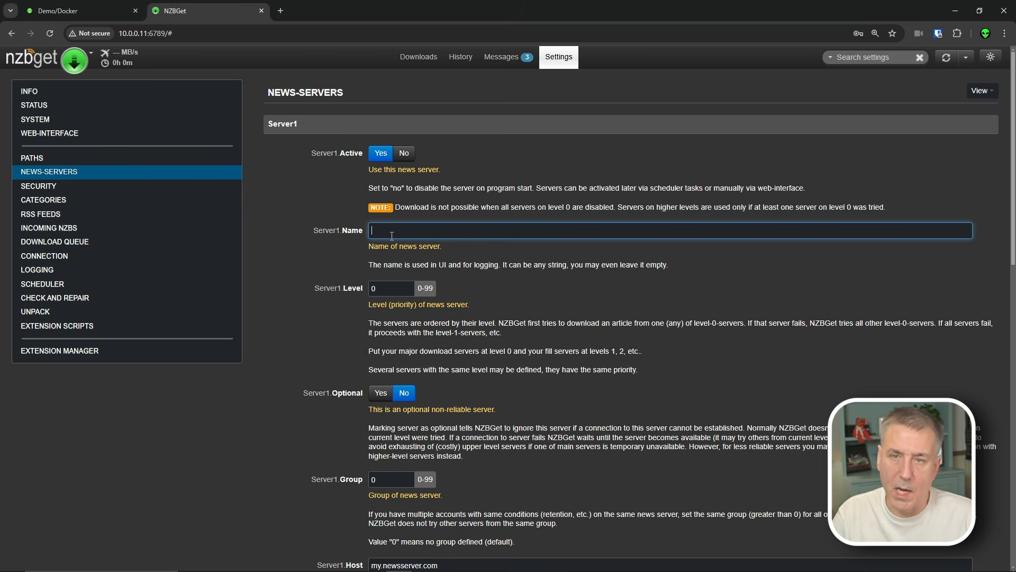
pyautogui.write('P')
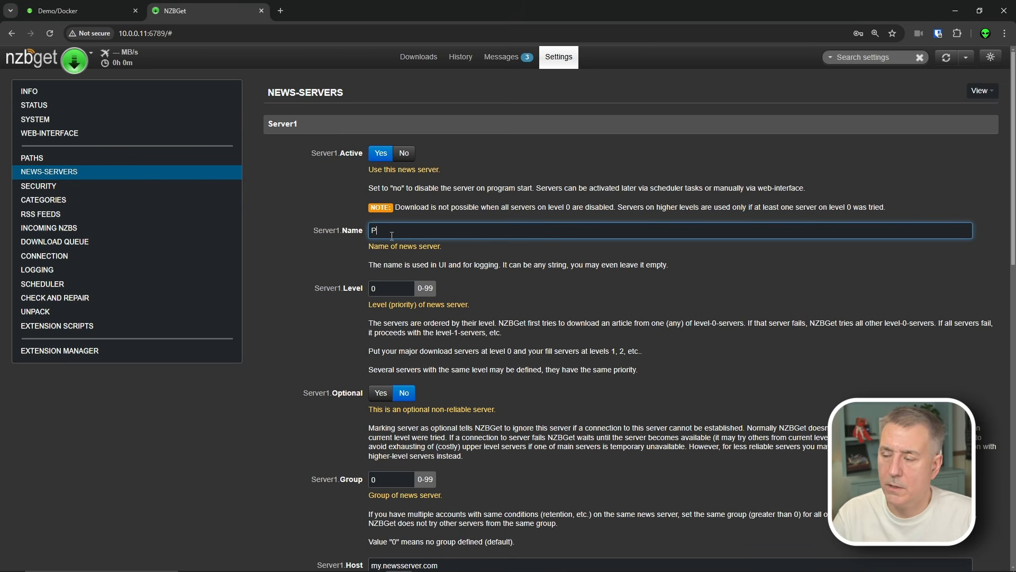
pyautogui.write('ureUsenet')
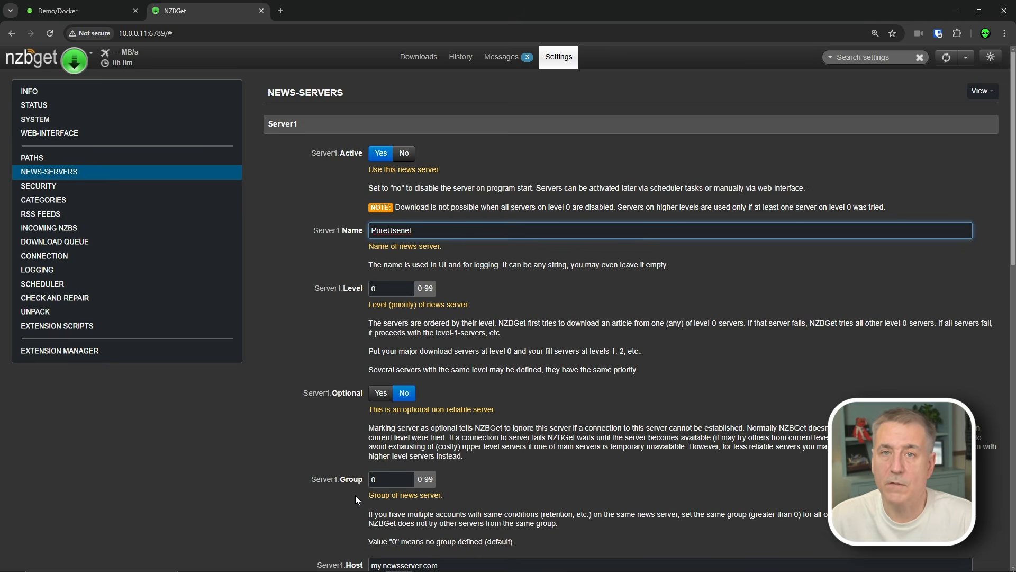
pyautogui.scroll(-8, 360, 490)
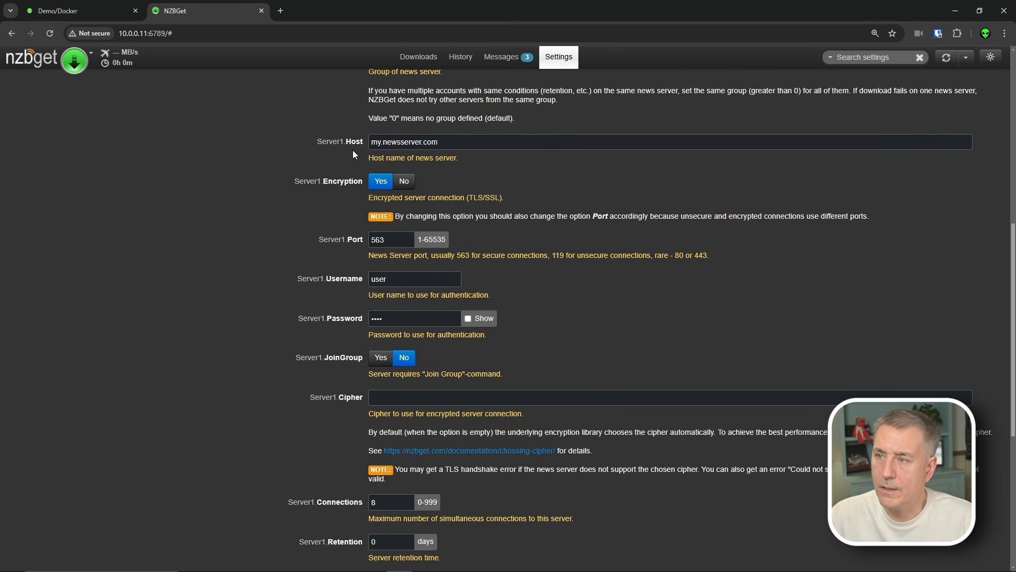
# - Set Server1 host to news.pureusenet.nl, 40 connections and 4100 days retention
pyautogui.doubleClick(454, 146)
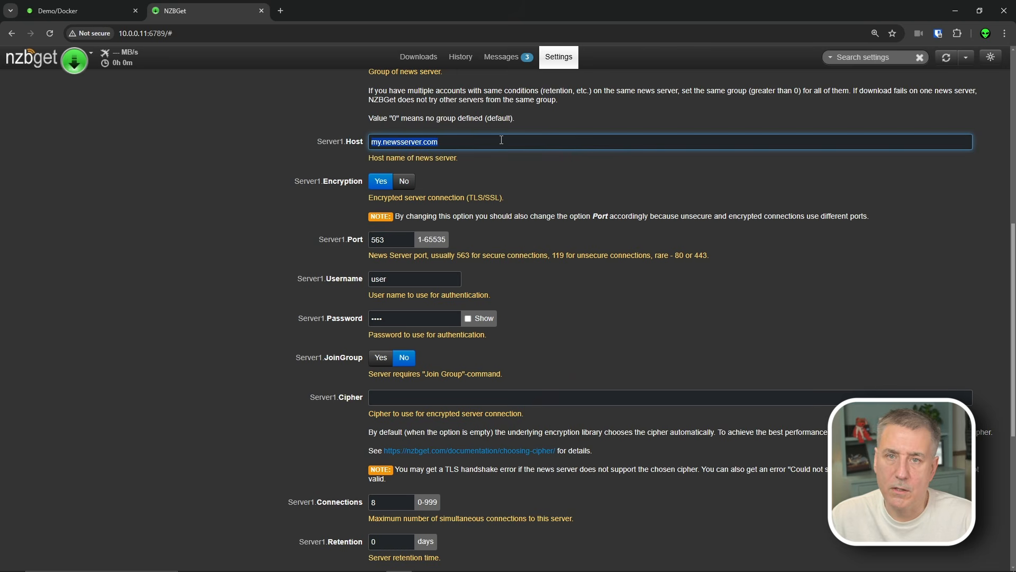
pyautogui.write('news')
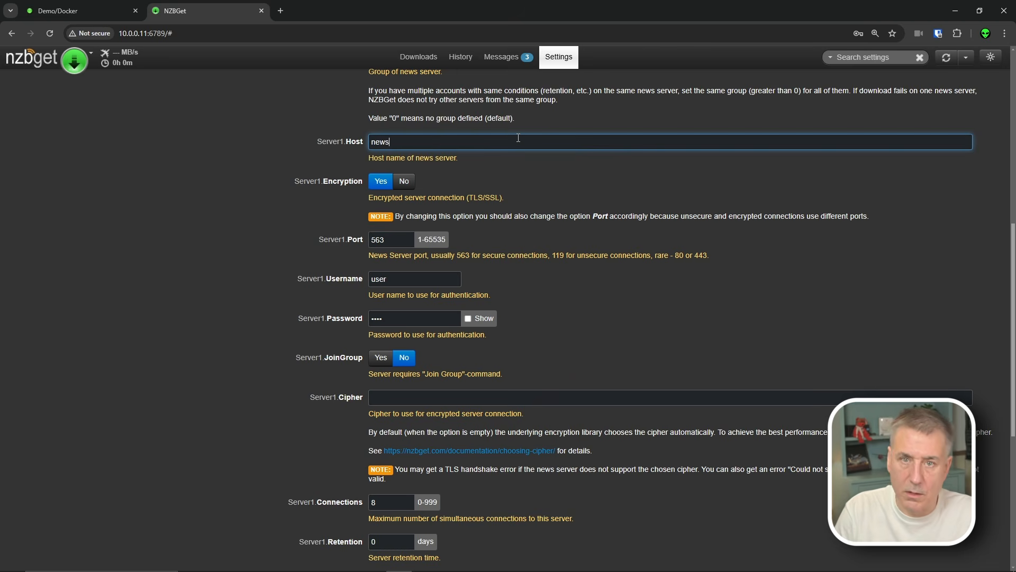
pyautogui.write('.pureusenet.')
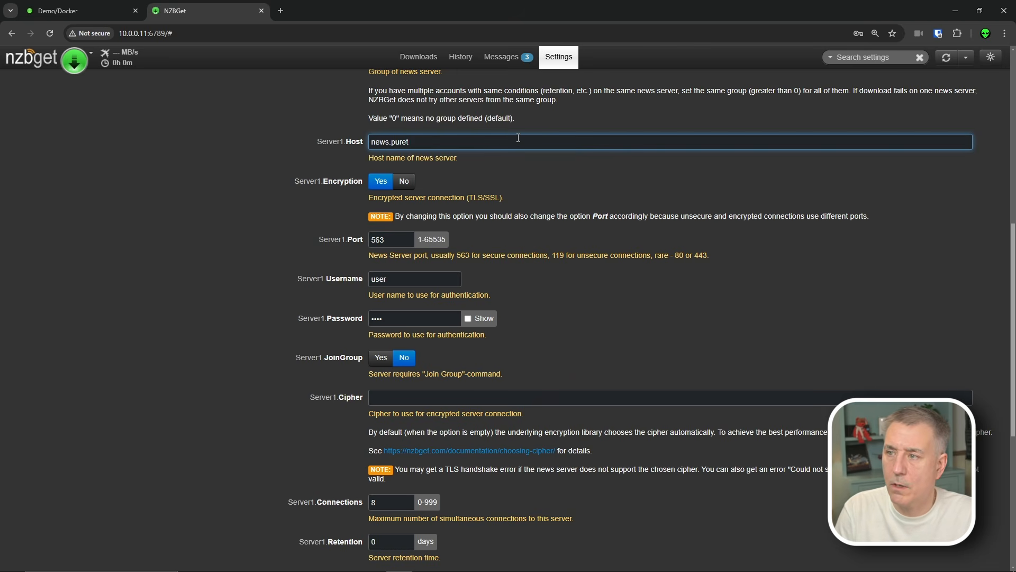
pyautogui.write('nl')
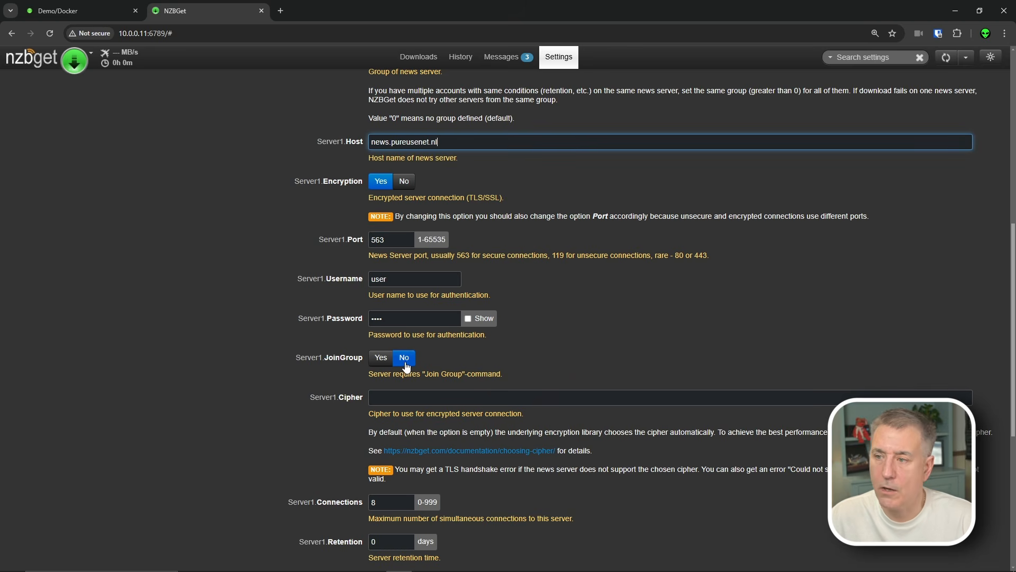
pyautogui.click(332, 506)
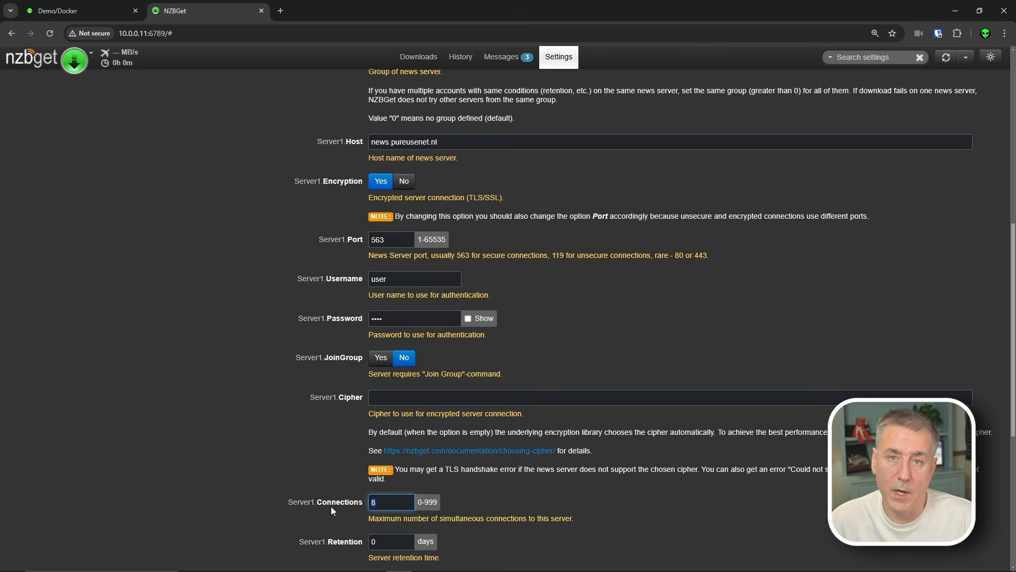
pyautogui.write('40')
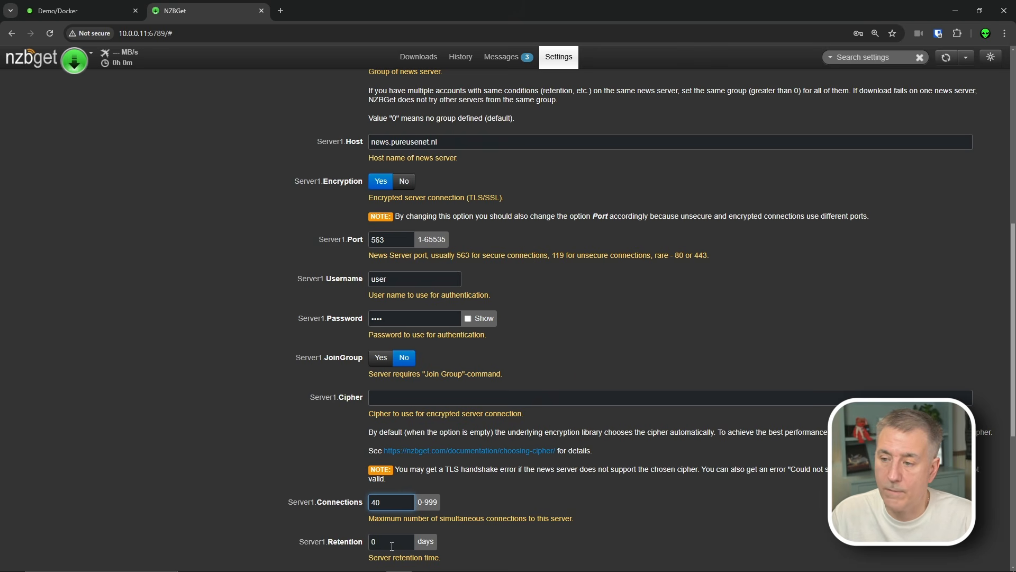
pyautogui.click(360, 542)
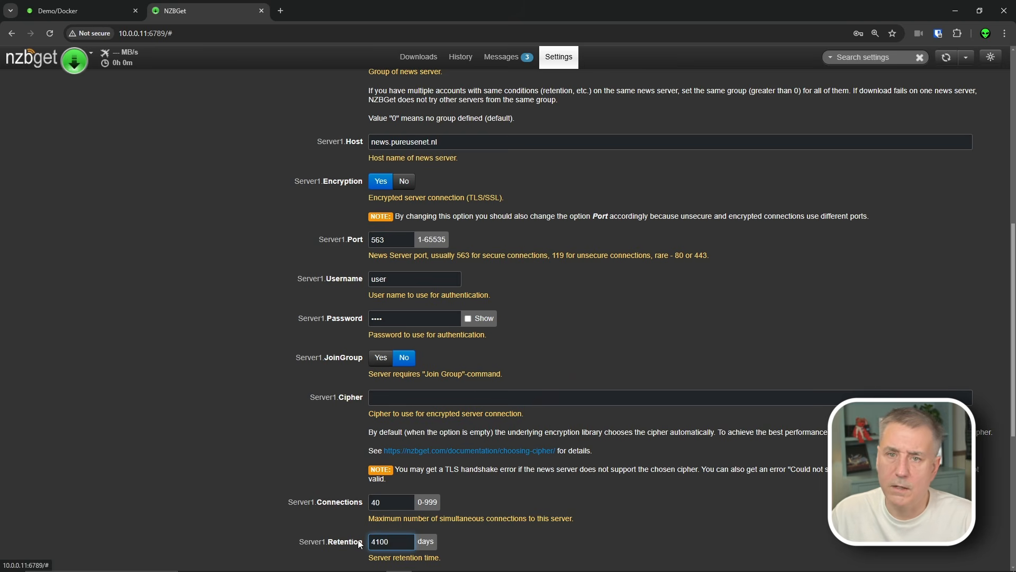
# - Run Test Connection for the PureUsenet server
pyautogui.scroll(-4, 358, 538)
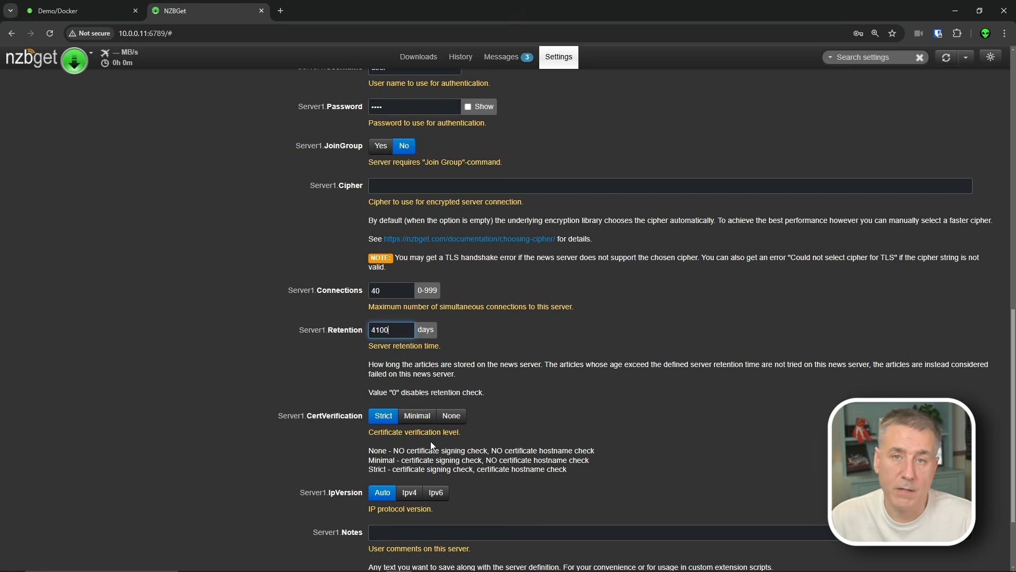
pyautogui.scroll(-2, 430, 441)
pyautogui.click(369, 426)
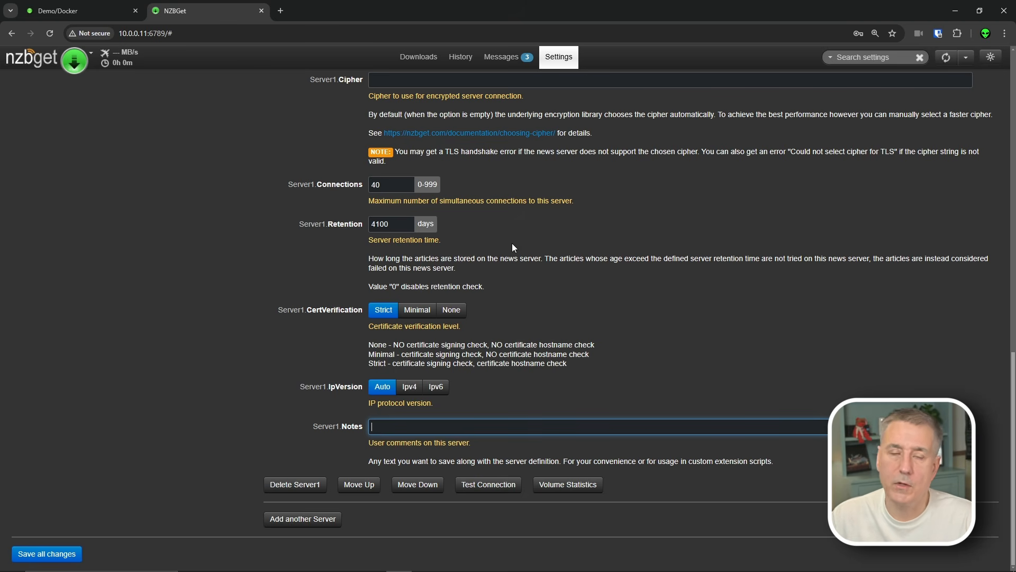
pyautogui.scroll(2, 515, 244)
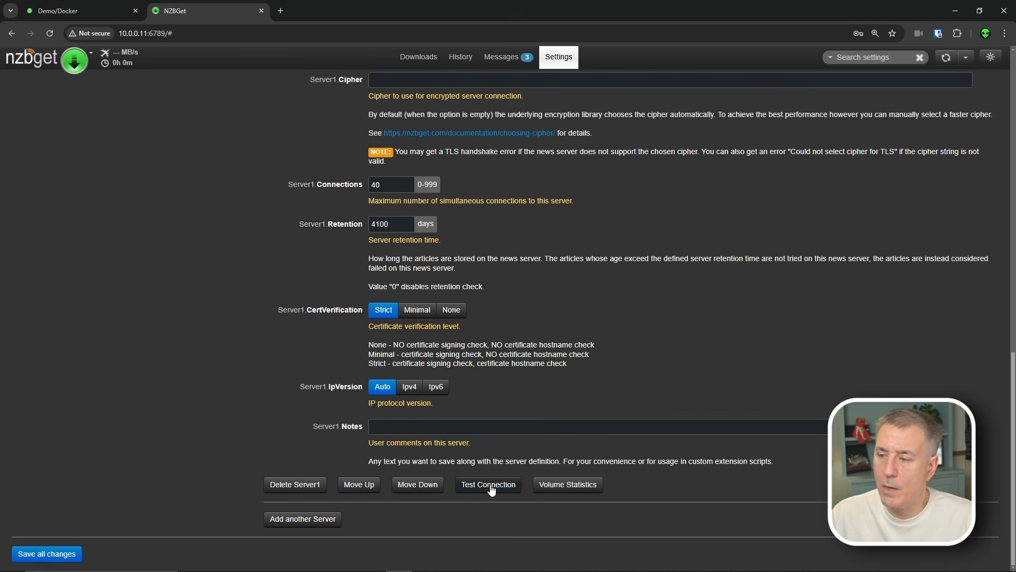
pyautogui.click(491, 489)
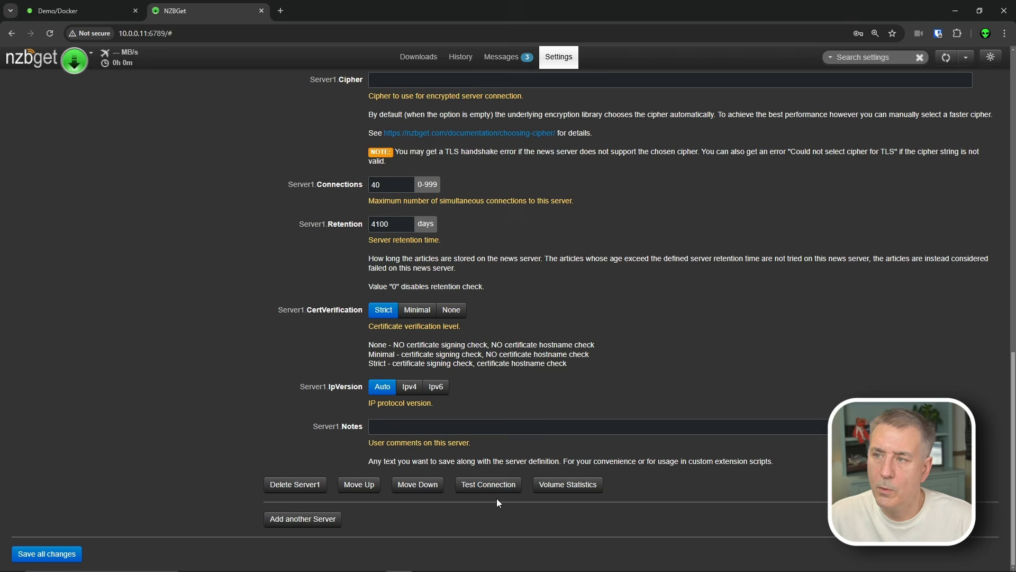
# - Save all changes, reload NZBGet, decline Chrome's password prompt and open Security settings
pyautogui.click(47, 554)
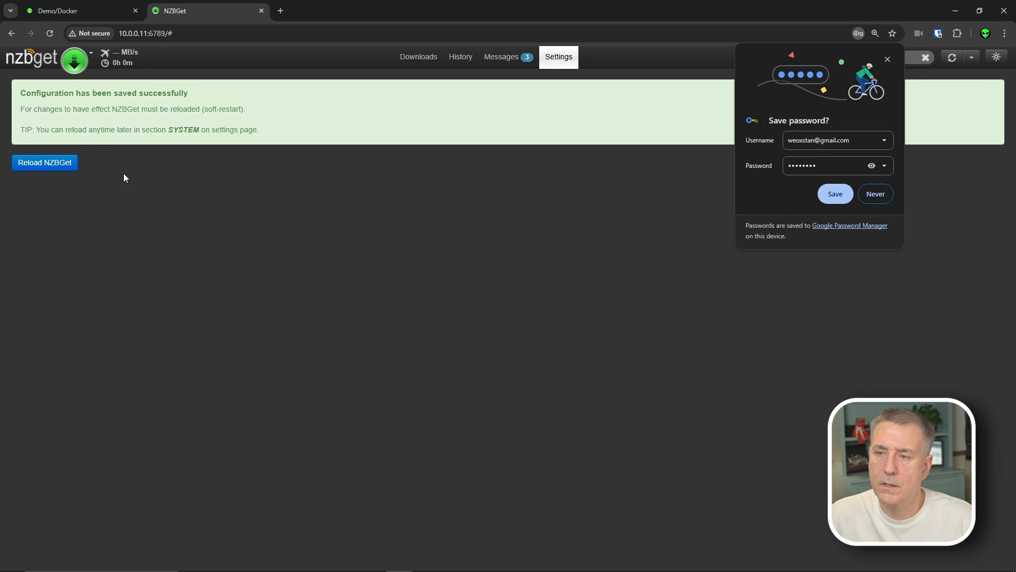
pyautogui.click(39, 163)
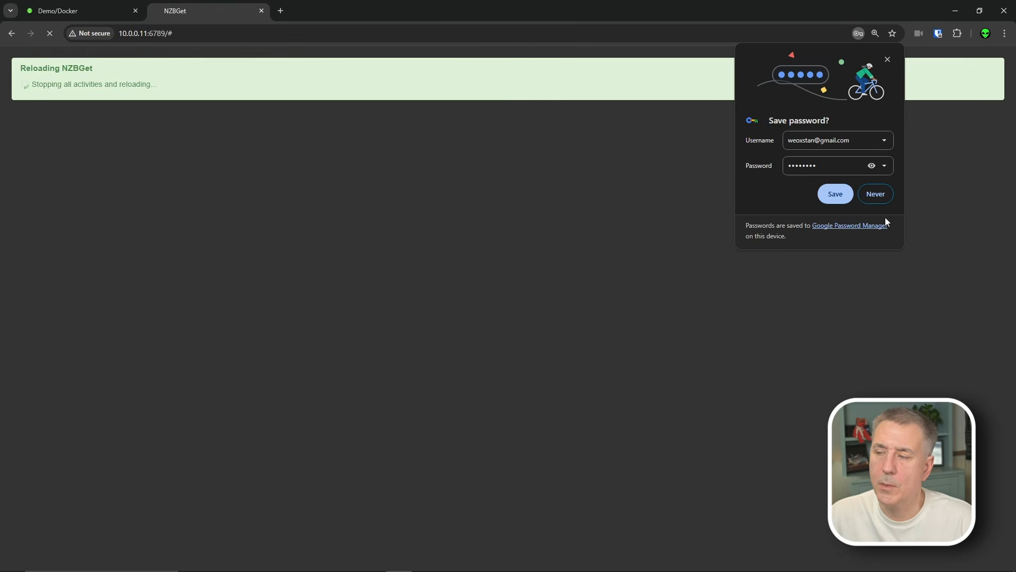
pyautogui.click(876, 193)
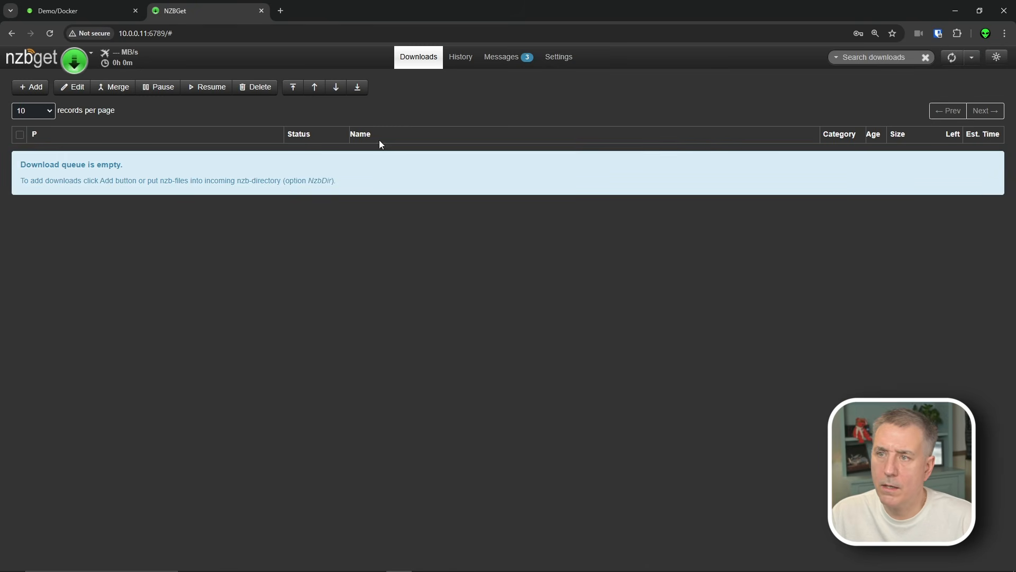
pyautogui.click(567, 60)
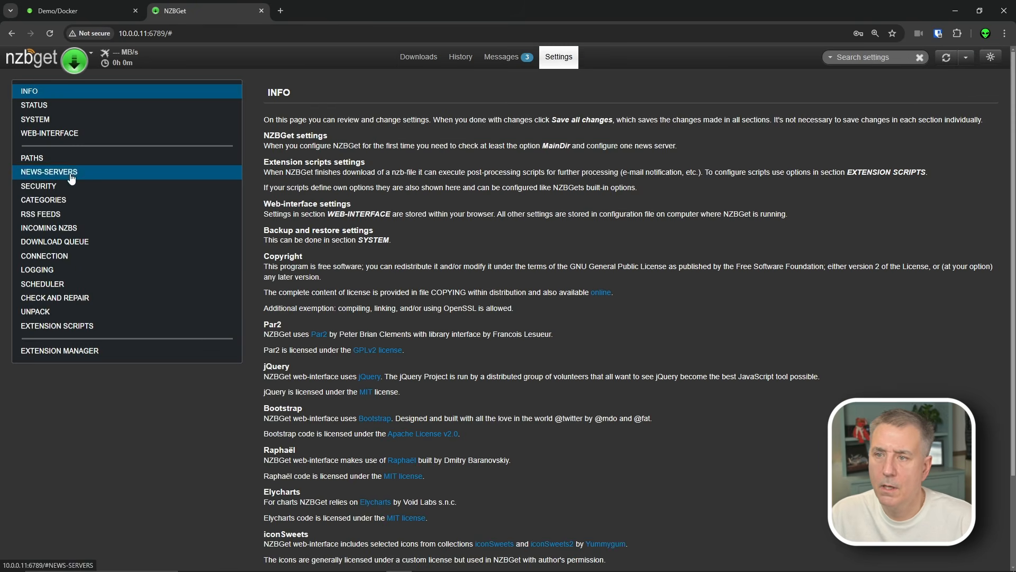
pyautogui.click(47, 192)
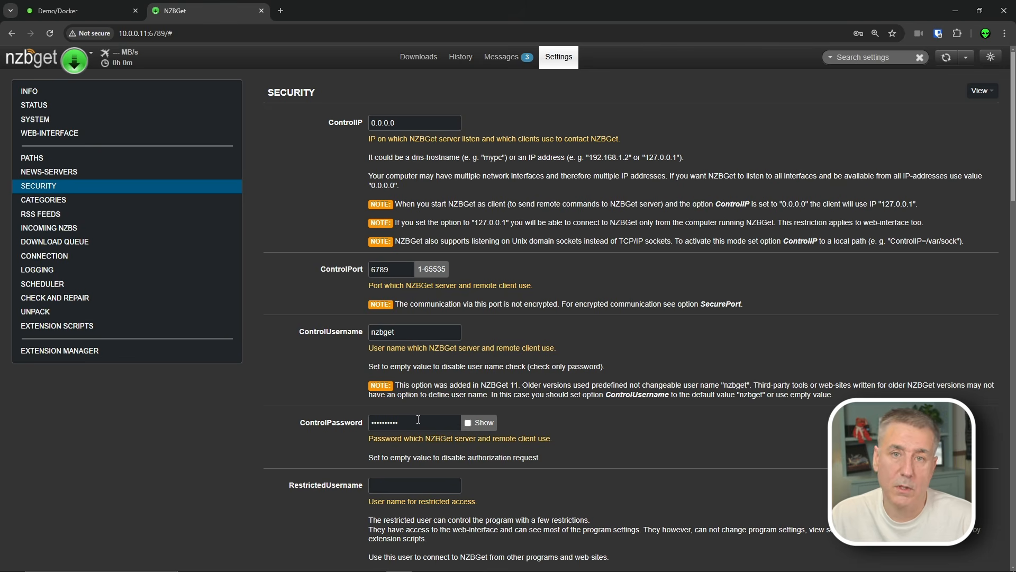
# - Replace the ControlPassword with a new password and review the Security options
pyautogui.moveTo(418, 419); pyautogui.dragTo(321, 418)
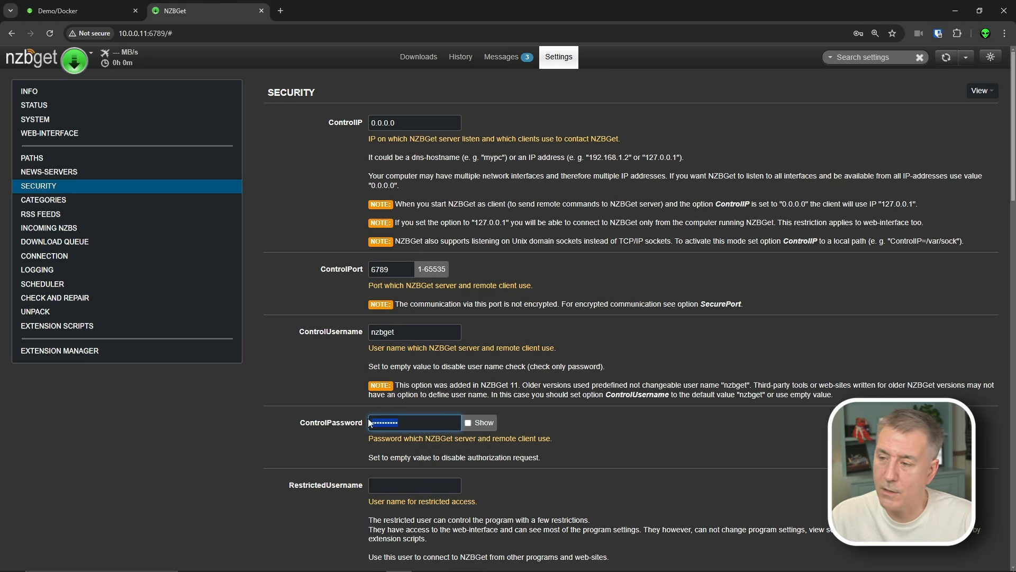
pyautogui.write('••••••••')
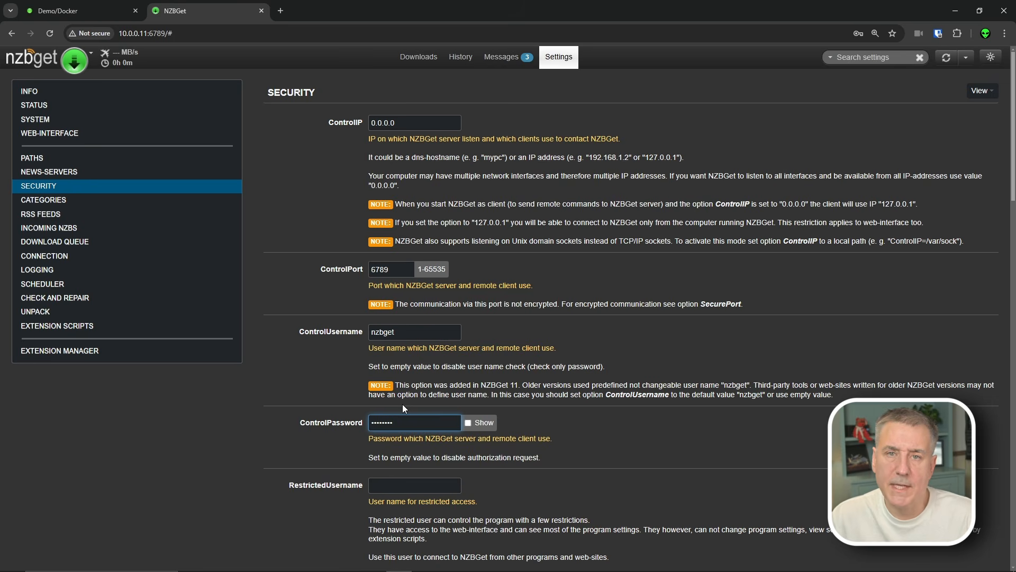
pyautogui.scroll(-5, 402, 405)
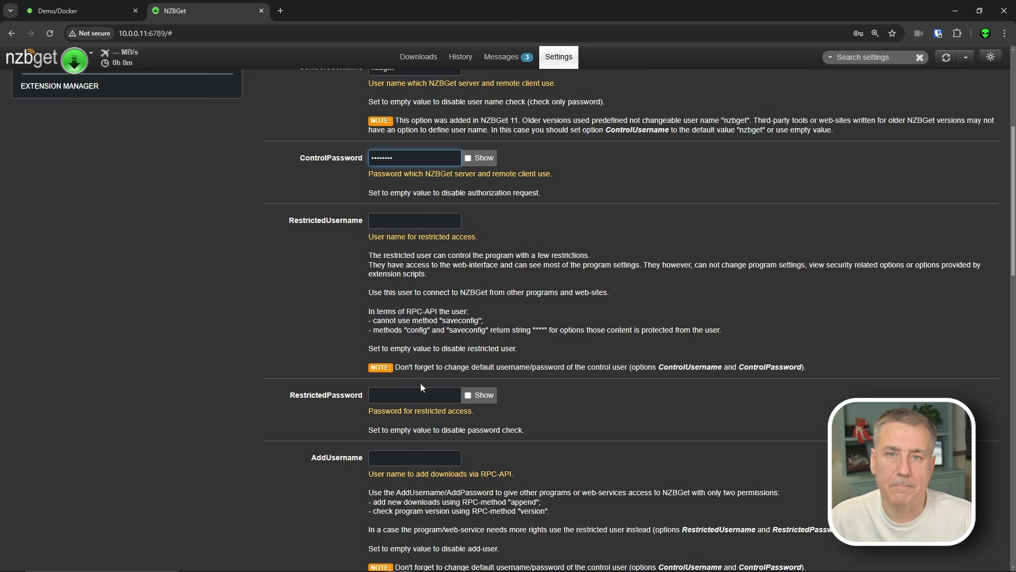
pyautogui.scroll(-20, 411, 347)
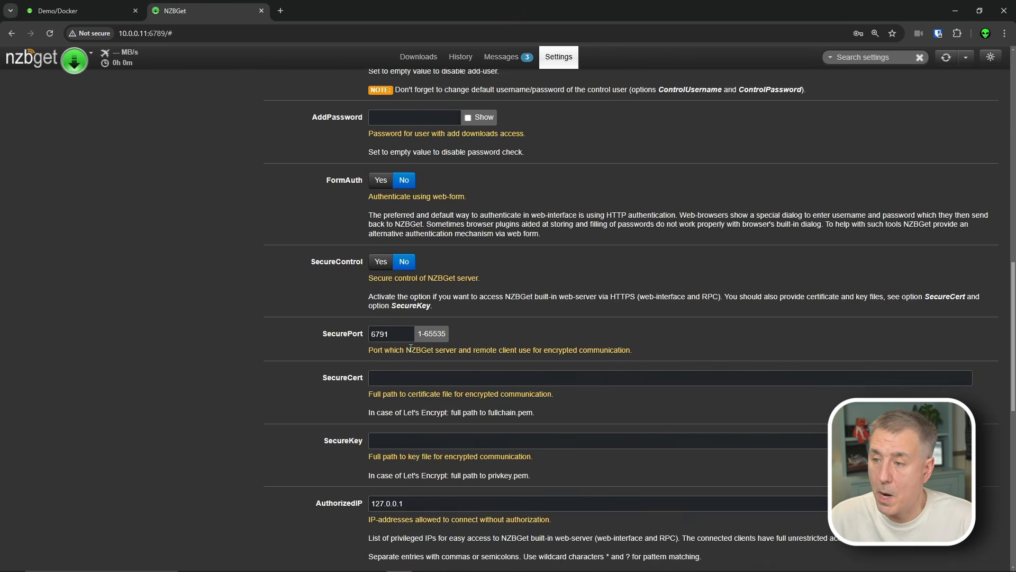
pyautogui.scroll(20, 437, 491)
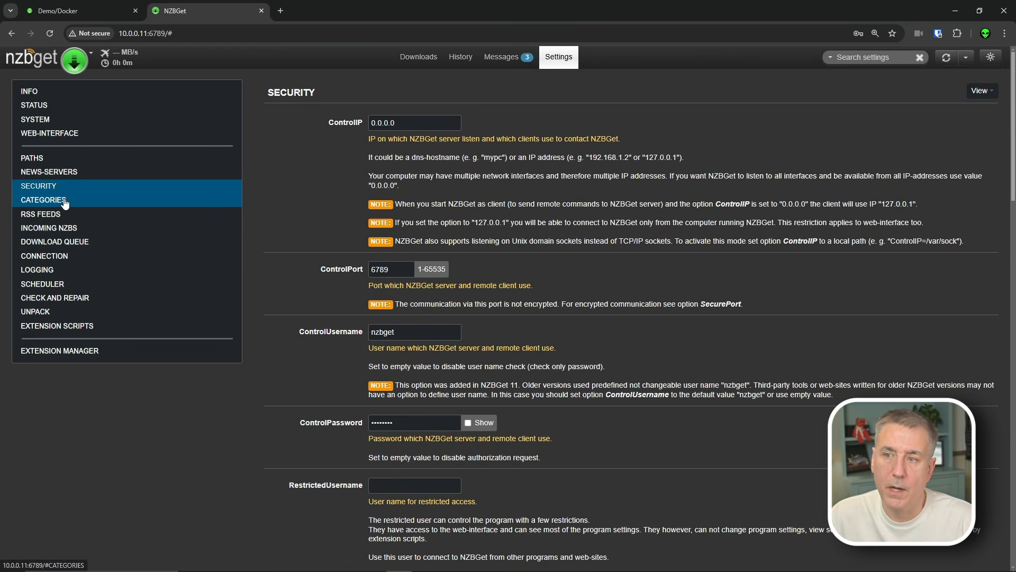
# - Open Categories and look through Category1 Movies and Category2 Series
pyautogui.click(65, 202)
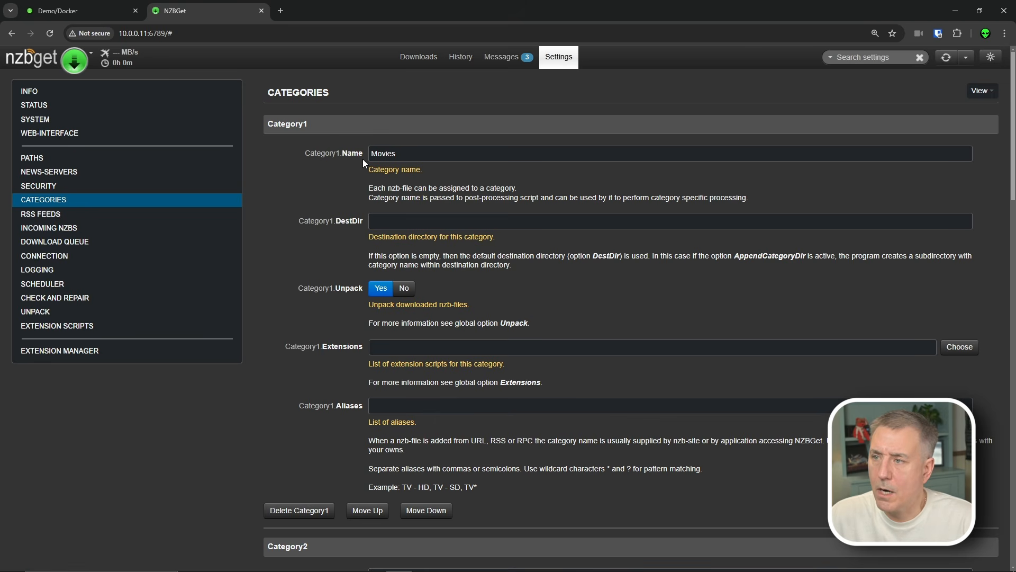
pyautogui.scroll(-13, 405, 220)
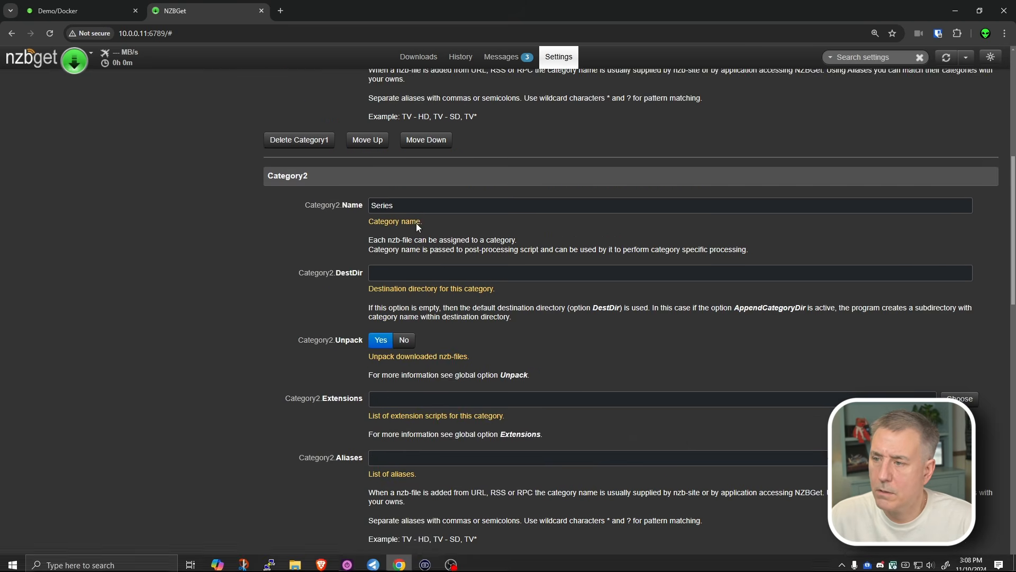
pyautogui.scroll(-6, 392, 365)
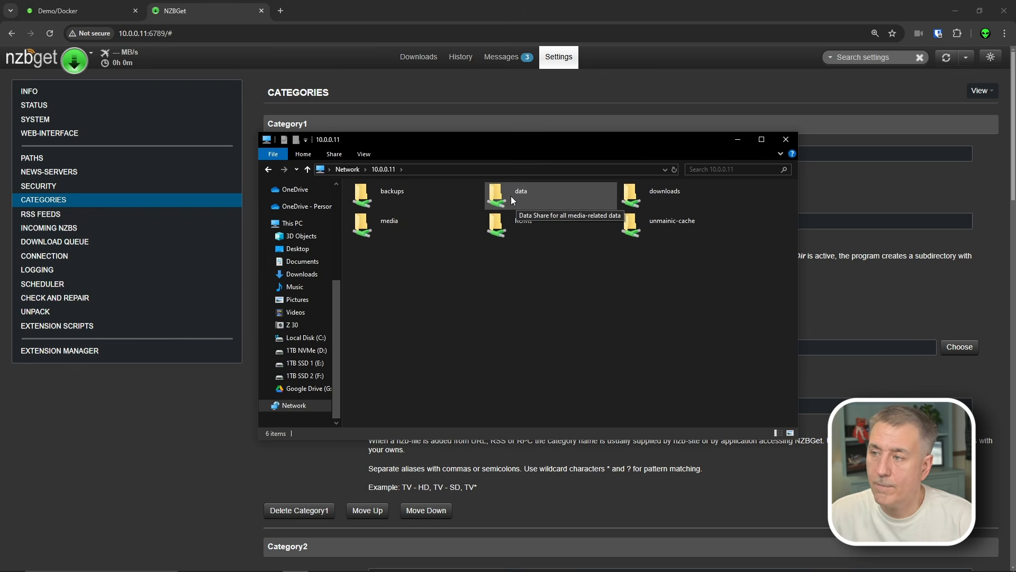
# - Browse the 10.0.0.11 data share and its media folder with movies, music and tv
pyautogui.doubleClick(510, 196)
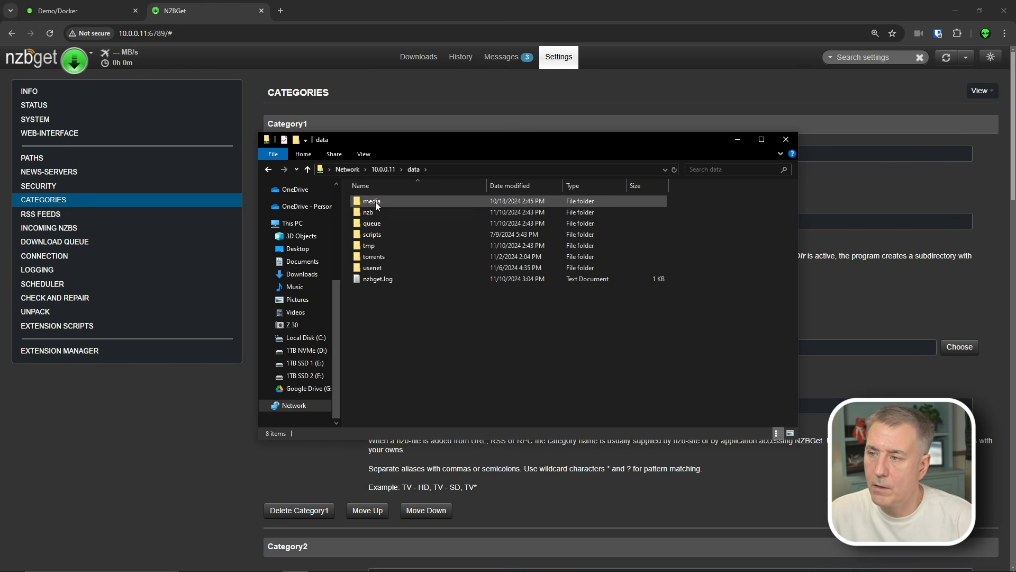
pyautogui.click(383, 256)
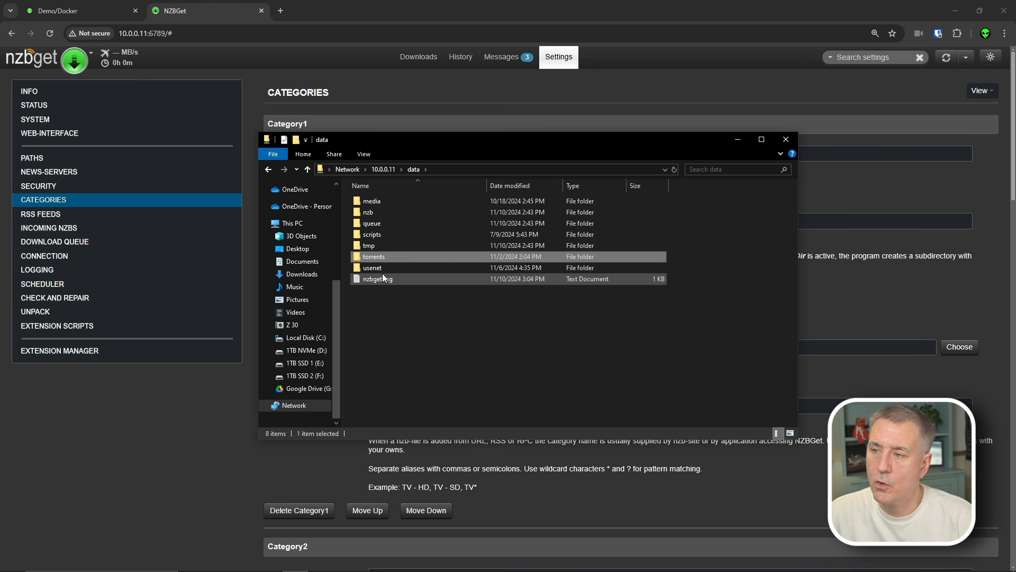
pyautogui.click(376, 269)
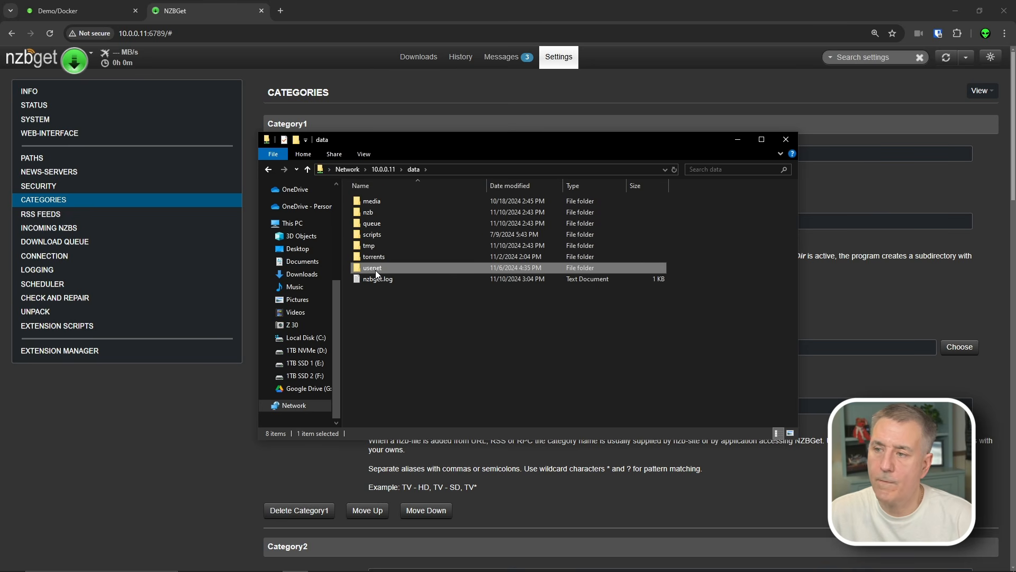
pyautogui.doubleClick(375, 202)
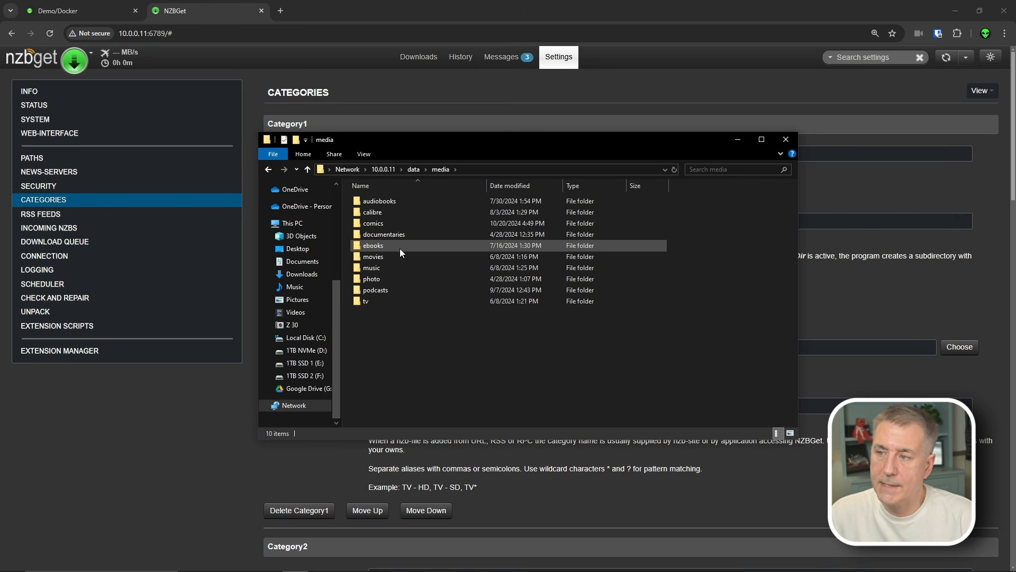
pyautogui.click(379, 258)
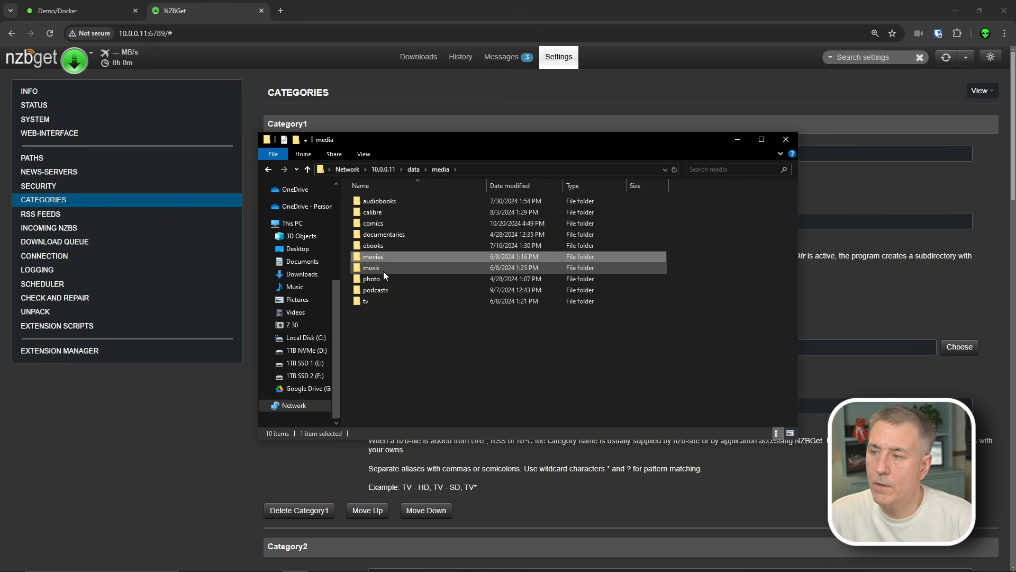
pyautogui.click(383, 270)
pyautogui.click(370, 300)
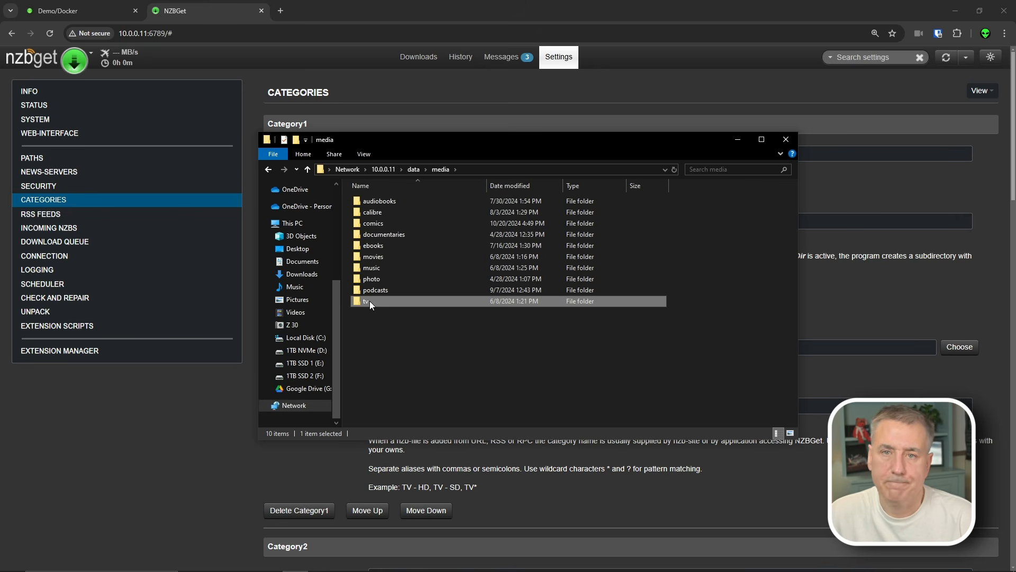
pyautogui.press('BackSpace')
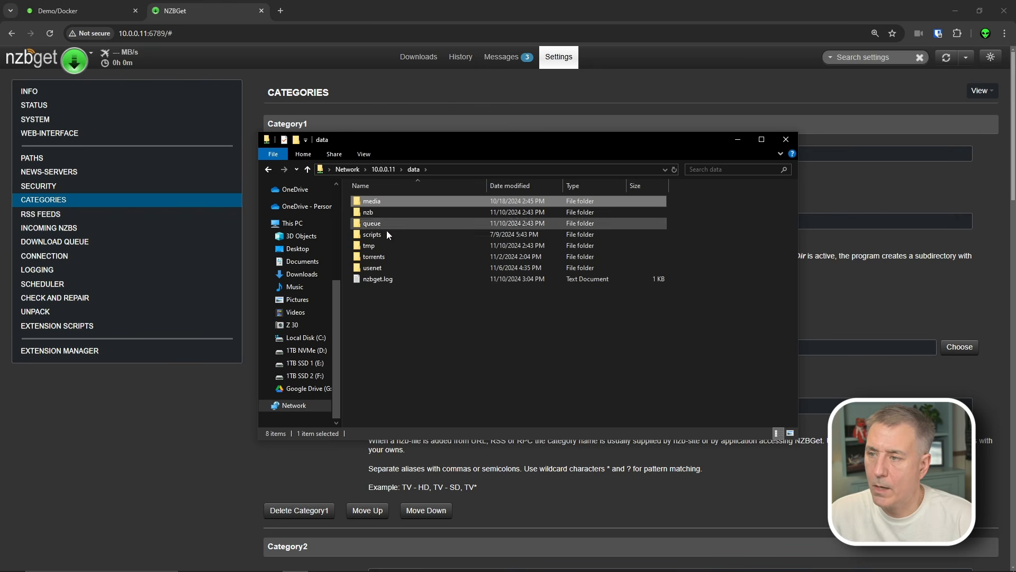
# - Open data\usenet\complete to view its category folders, then close the window
pyautogui.doubleClick(373, 269)
pyautogui.click(376, 201)
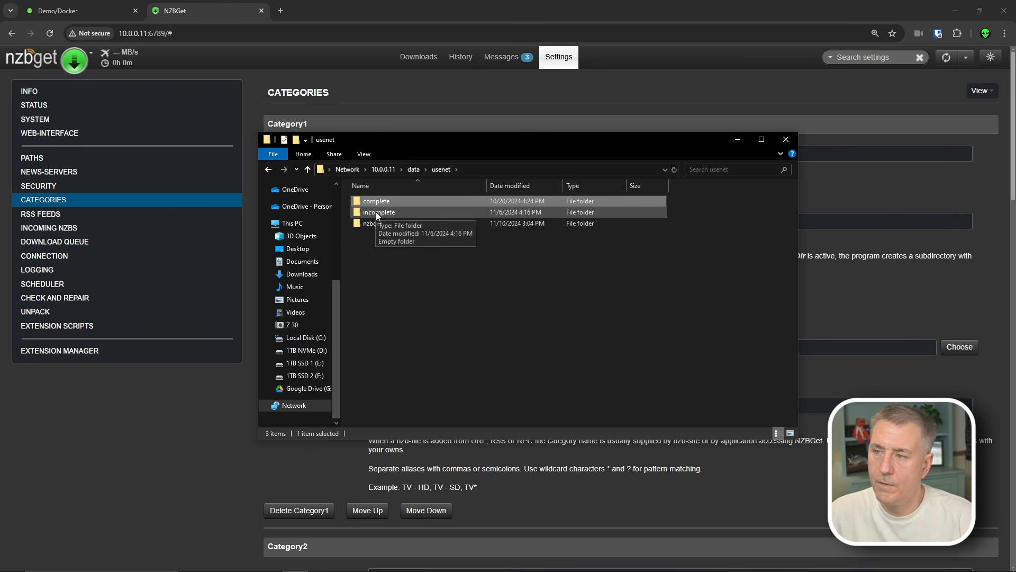
pyautogui.doubleClick(376, 213)
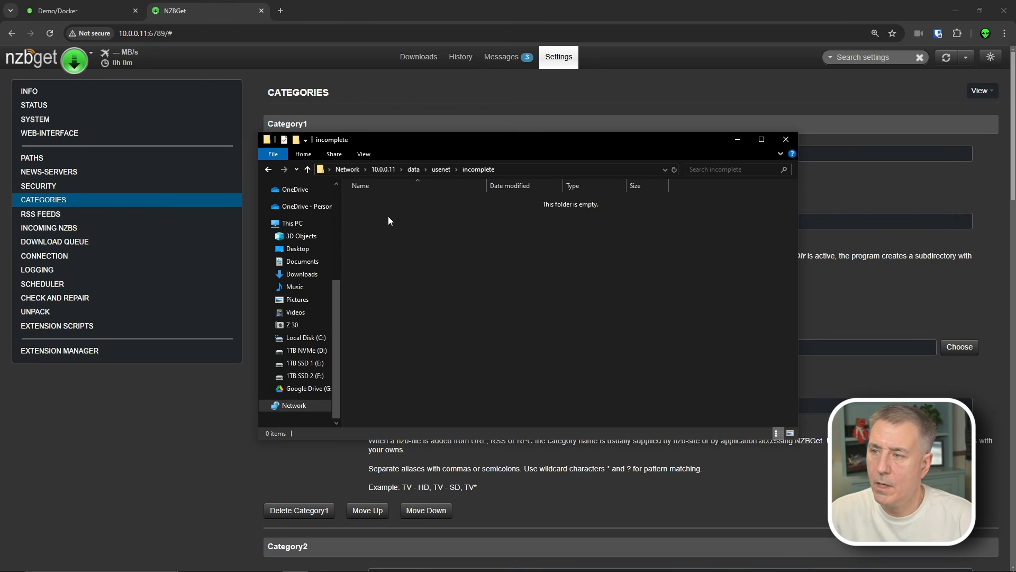
pyautogui.click(440, 169)
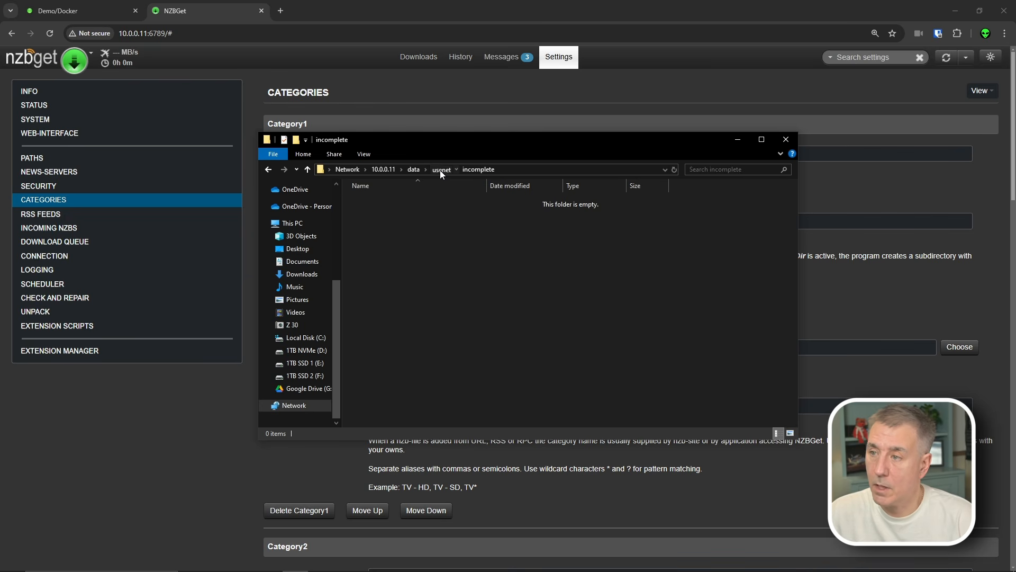
pyautogui.click(376, 201)
pyautogui.doubleClick(376, 201)
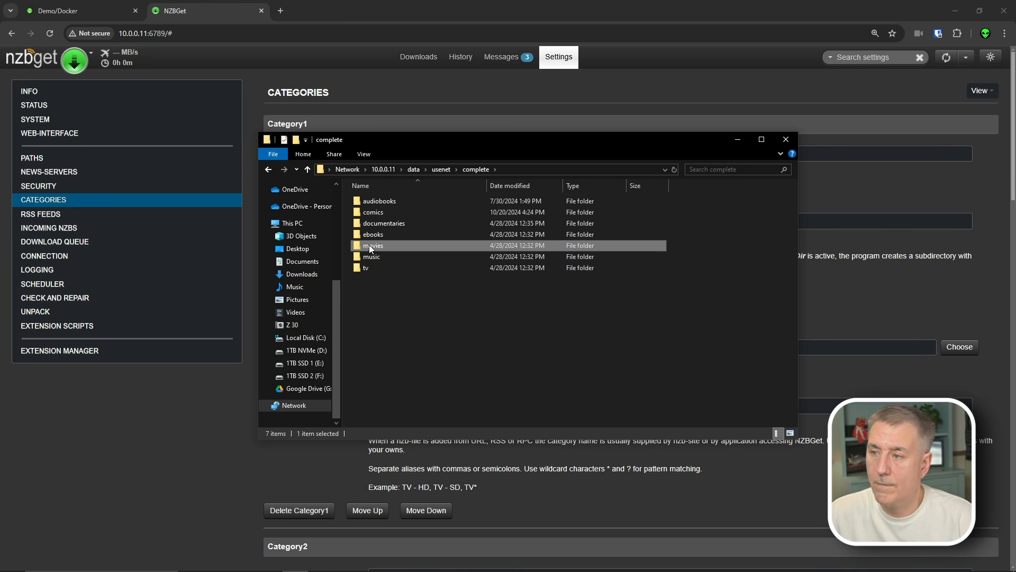
pyautogui.click(373, 266)
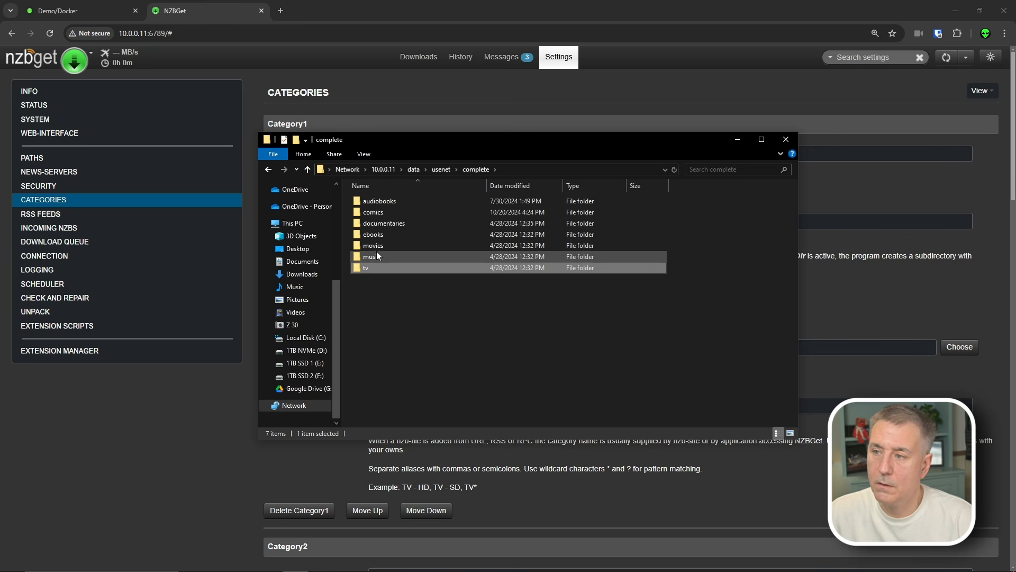
pyautogui.click(376, 254)
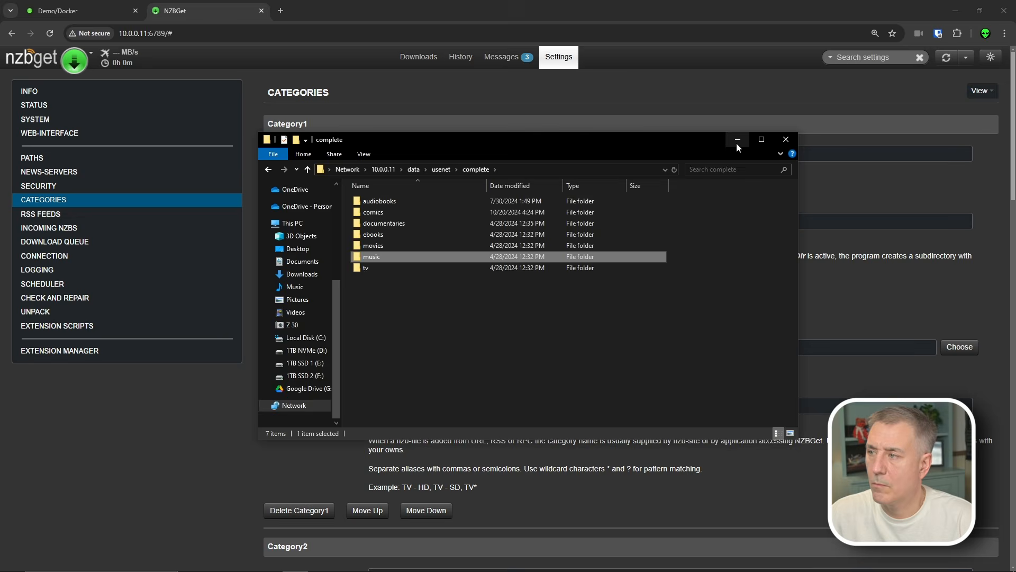
pyautogui.click(736, 142)
# - Rename Category1–3 to lowercase movies, tv and music
pyautogui.click(412, 155)
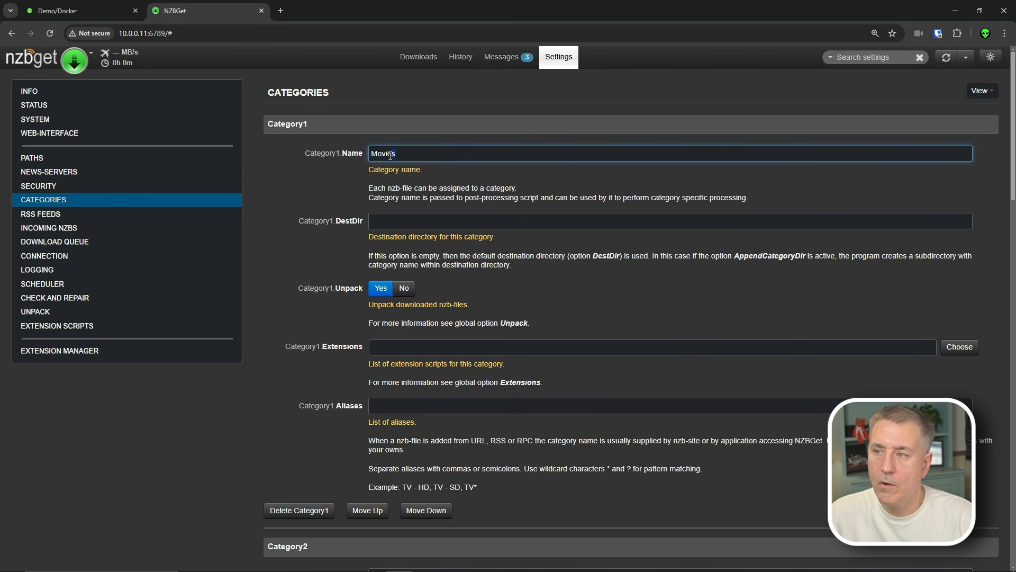
pyautogui.moveTo(412, 154); pyautogui.dragTo(348, 153)
pyautogui.write('ovies')
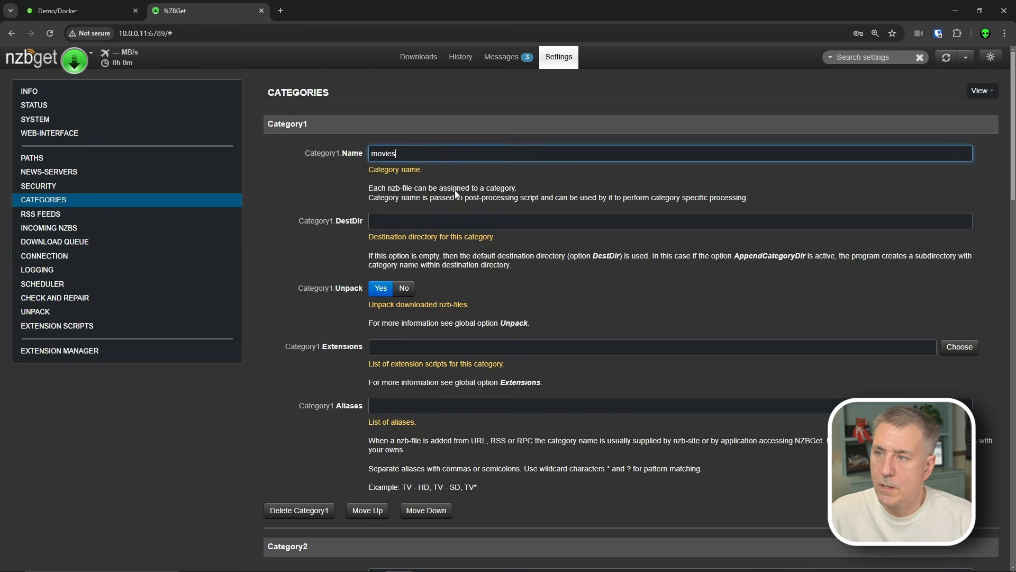
pyautogui.scroll(-7, 446, 170)
pyautogui.doubleClick(410, 212)
pyautogui.write('tv')
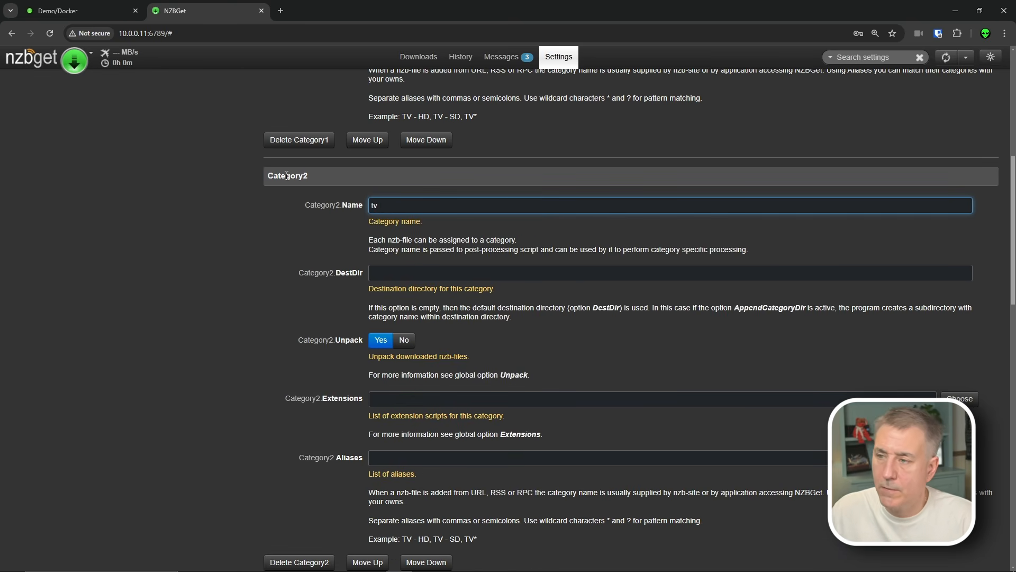
pyautogui.scroll(-6, 408, 291)
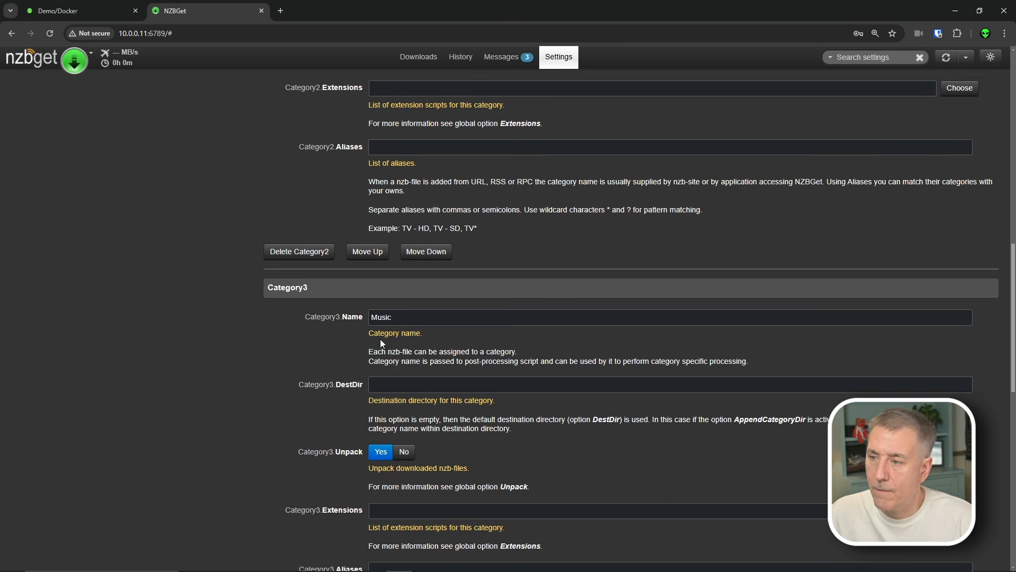
pyautogui.click(405, 308)
pyautogui.doubleClick(404, 308)
pyautogui.write('musix')
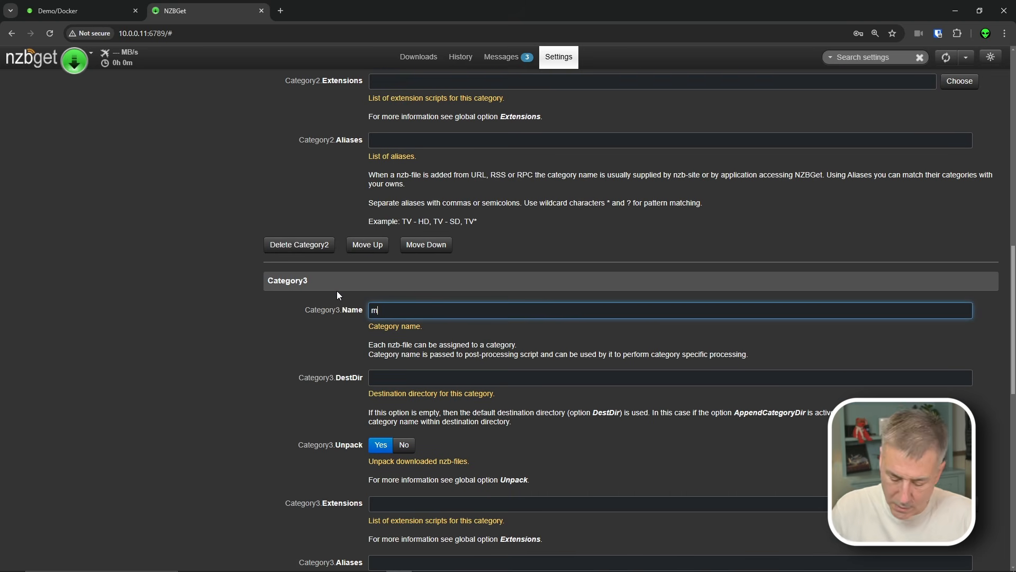
# - Delete the Software category, then add and remove an extra Category4
pyautogui.scroll(-9, 411, 381)
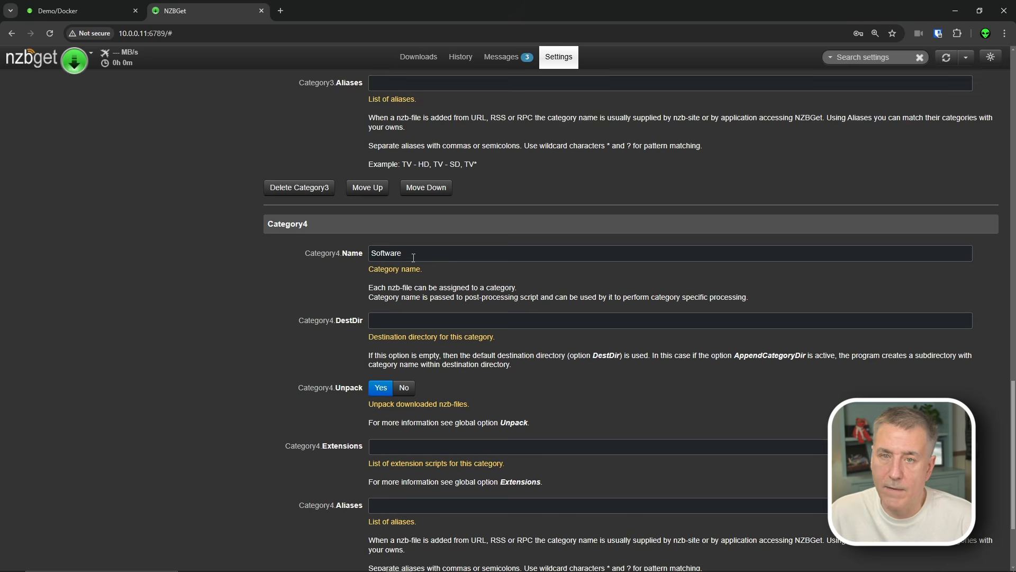
pyautogui.scroll(-3, 414, 259)
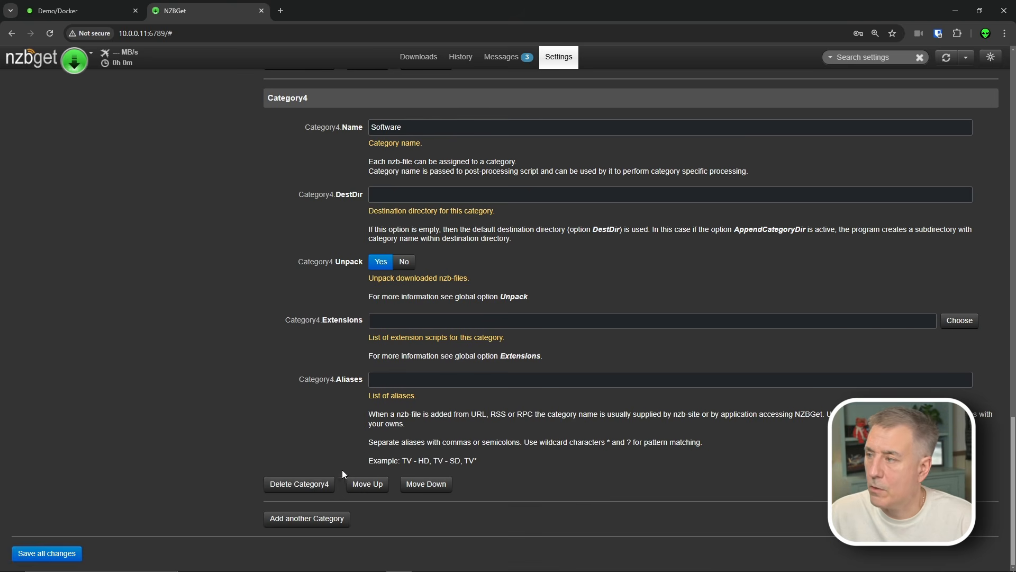
pyautogui.click(300, 483)
pyautogui.press('Return')
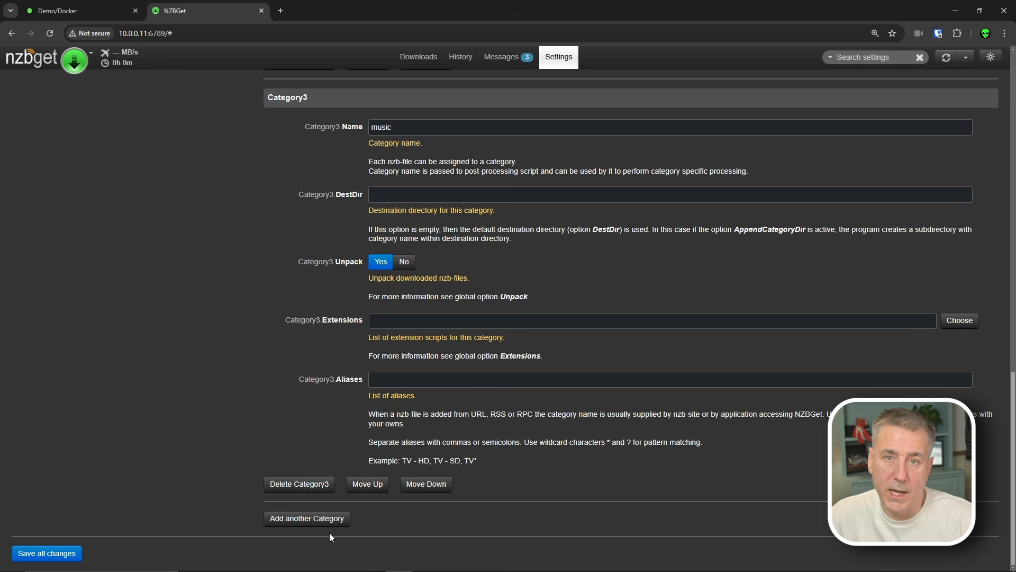
pyautogui.click(311, 523)
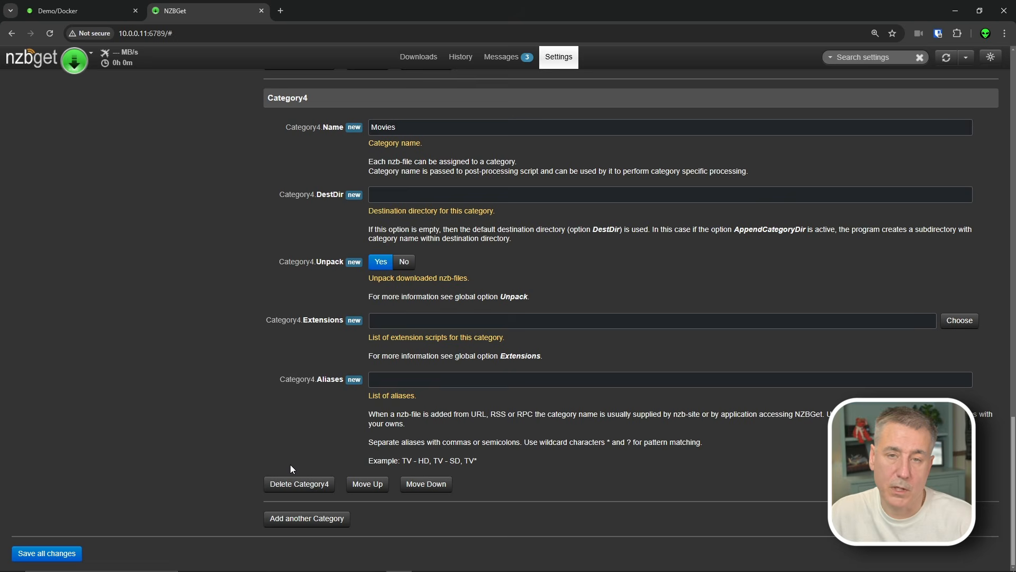
pyautogui.click(305, 484)
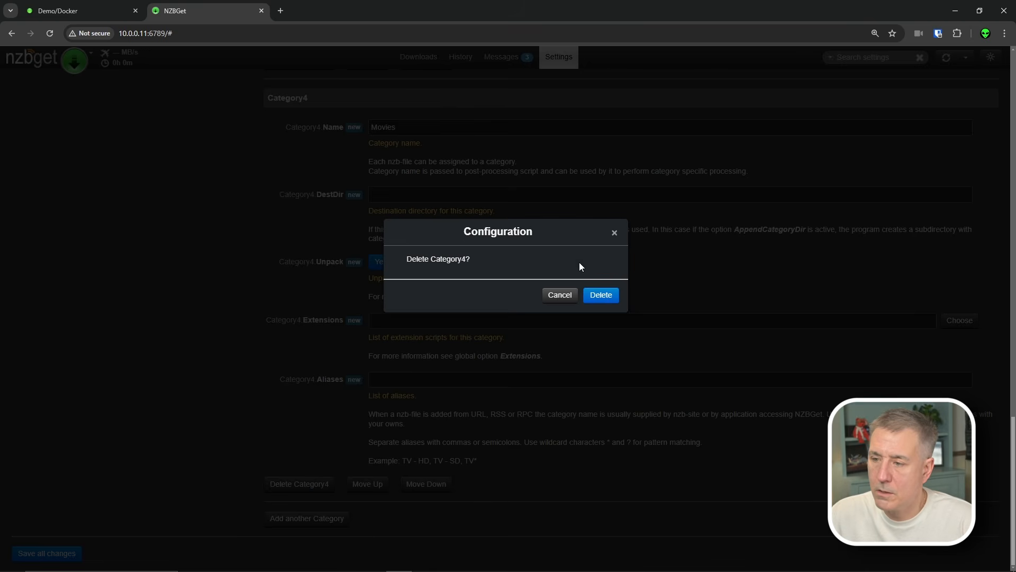
pyautogui.click(601, 294)
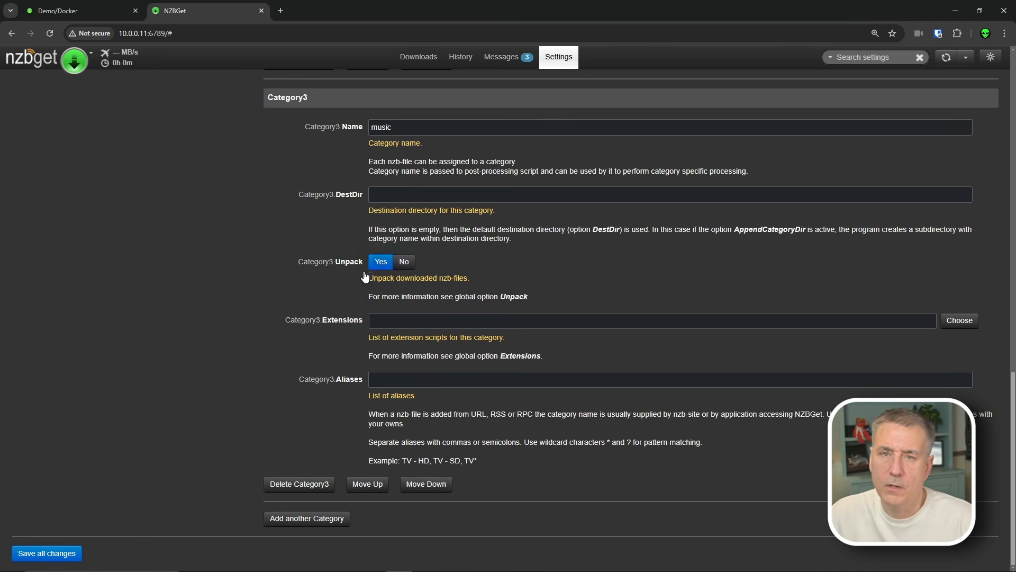
pyautogui.scroll(15, 326, 334)
pyautogui.scroll(2, 285, 314)
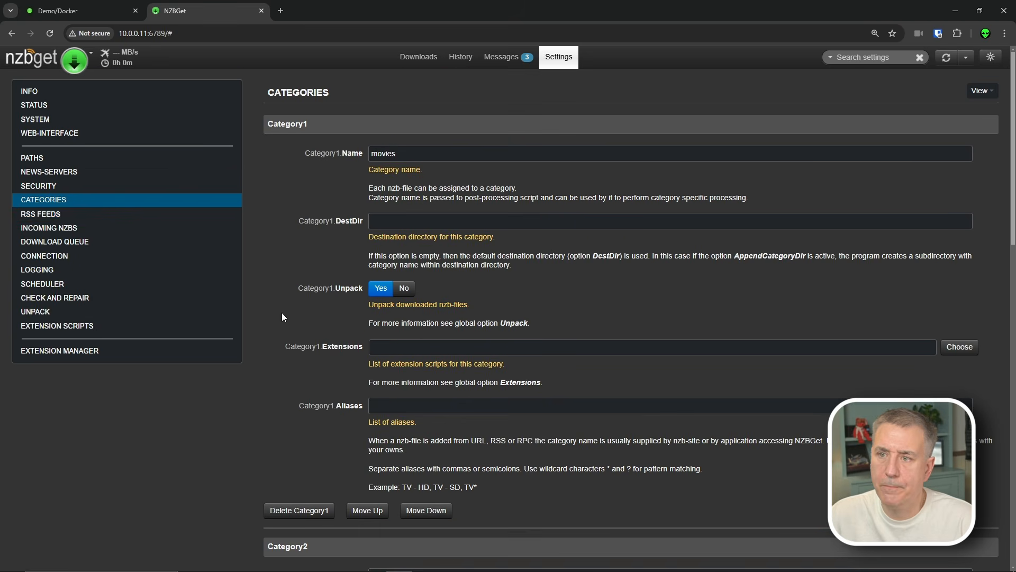
# - Look over the Incoming NZBs settings, then open the Download Queue settings
pyautogui.click(62, 232)
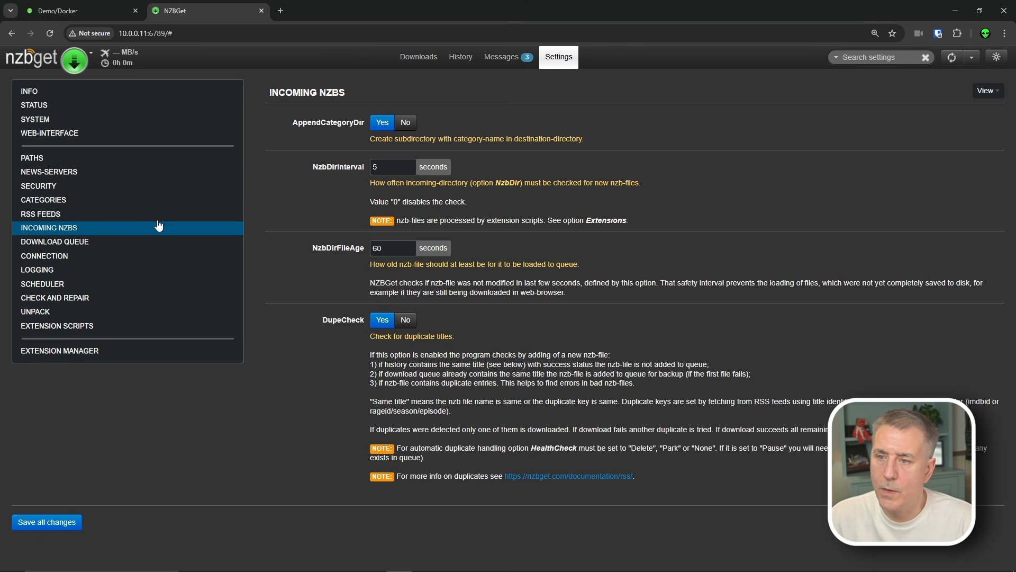
pyautogui.click(69, 244)
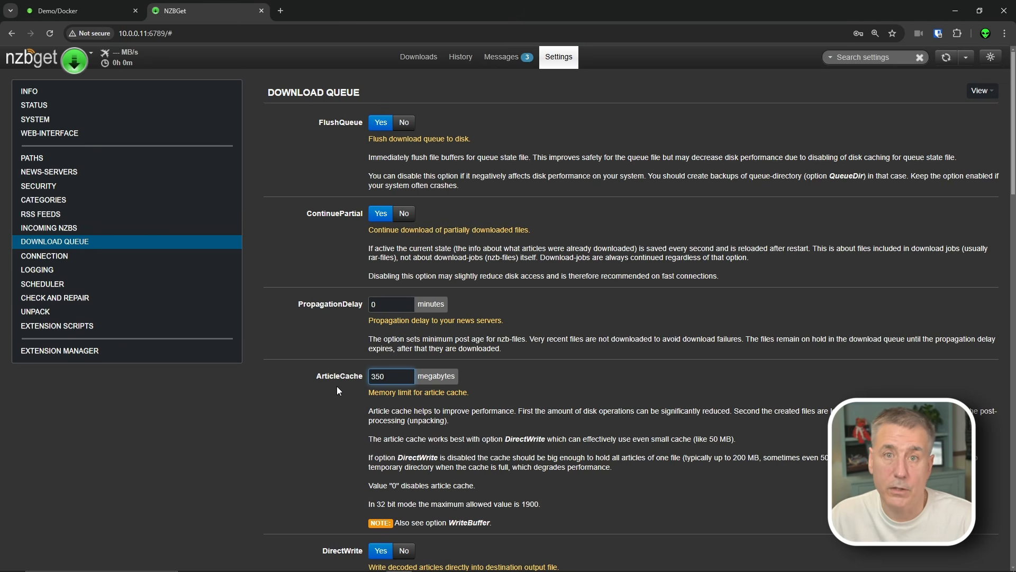
# - Leave ArticleCache at 350 MB in Download Queue and open the Logging settings
pyautogui.scroll(-3, 337, 385)
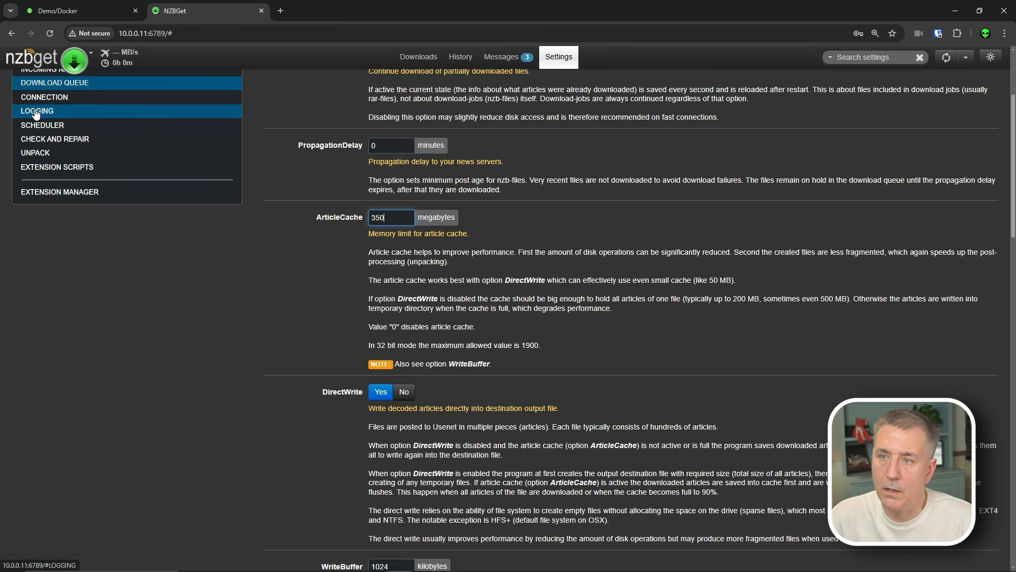
pyautogui.click(64, 111)
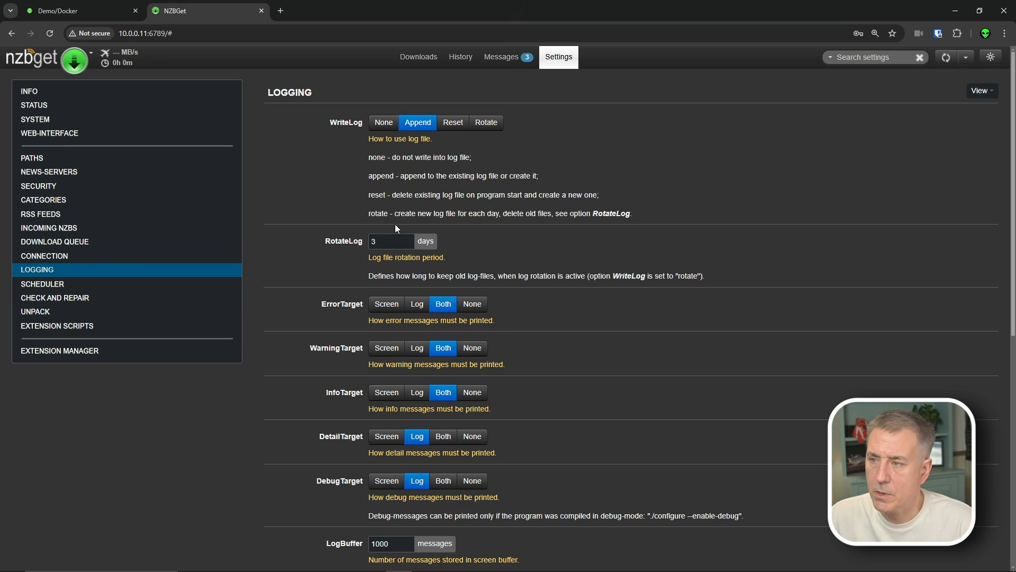
# - Set WriteLog to Rotate, then open the Check and Repair settings
pyautogui.click(486, 122)
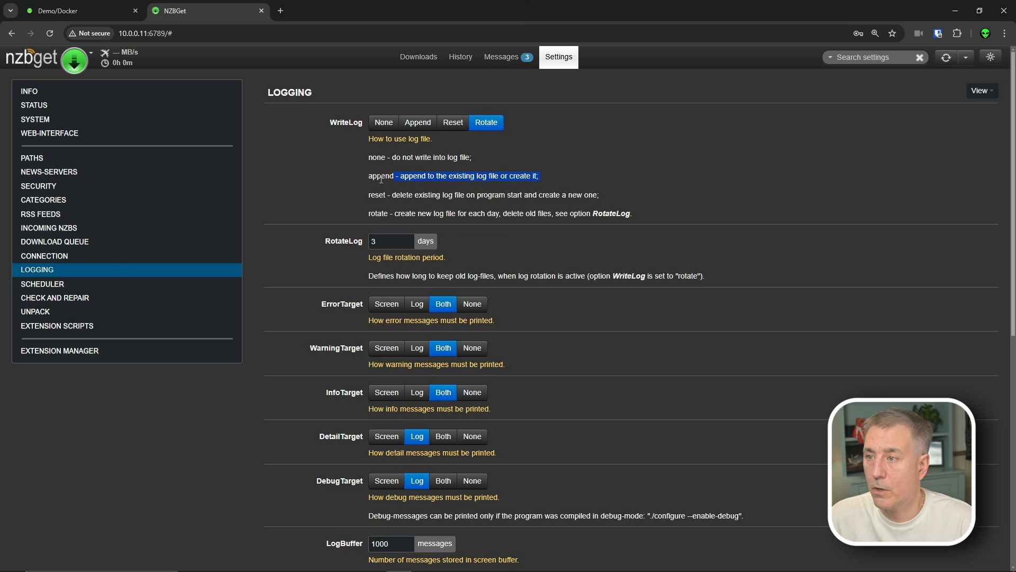
pyautogui.moveTo(392, 211); pyautogui.dragTo(553, 215)
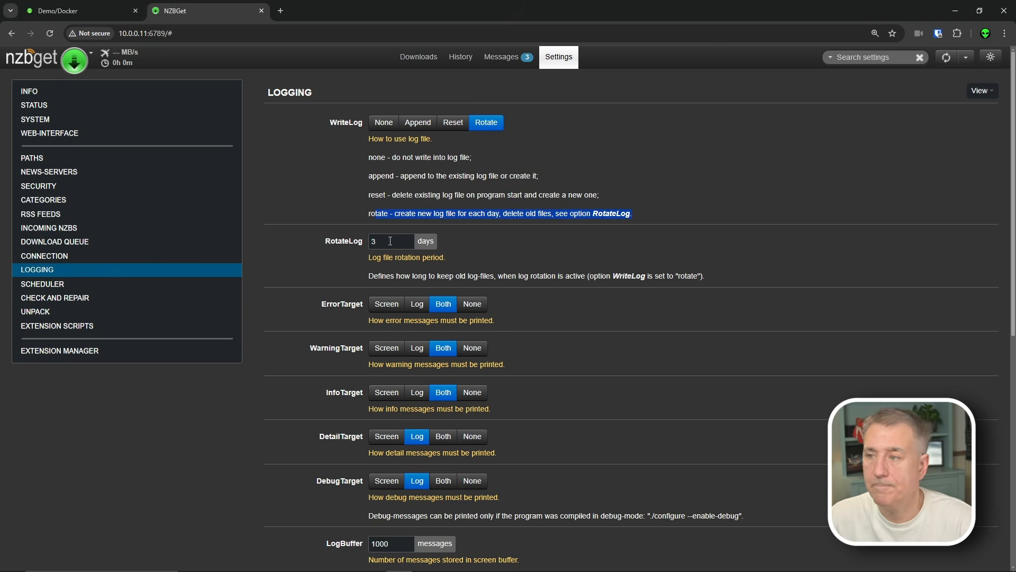
pyautogui.click(52, 303)
pyautogui.scroll(-2, 408, 151)
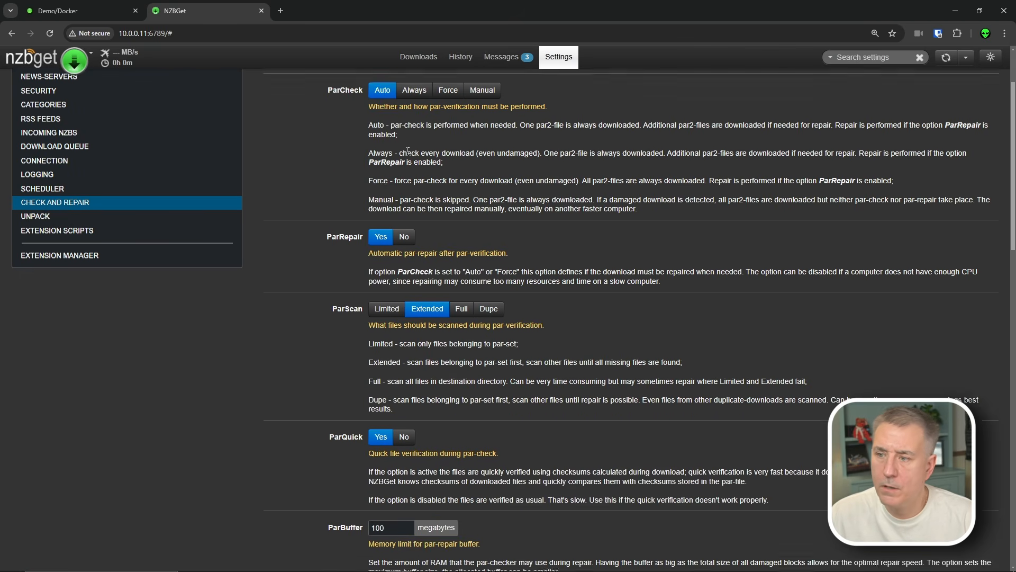
pyautogui.scroll(-5, 408, 151)
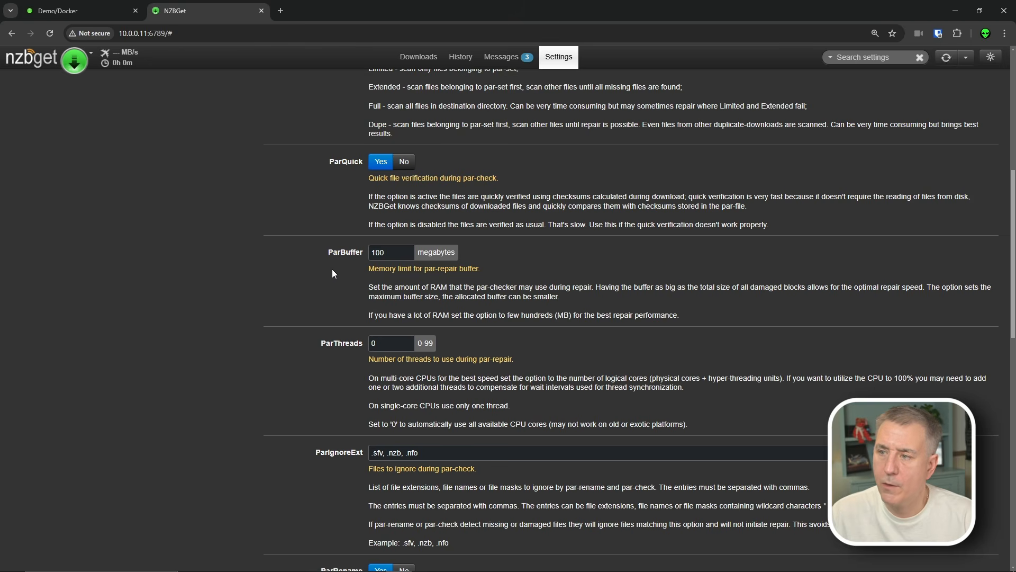
# - Set ParBuffer to 500 MB and HealthCheck to Delete, then open the Unpack settings
pyautogui.click(345, 255)
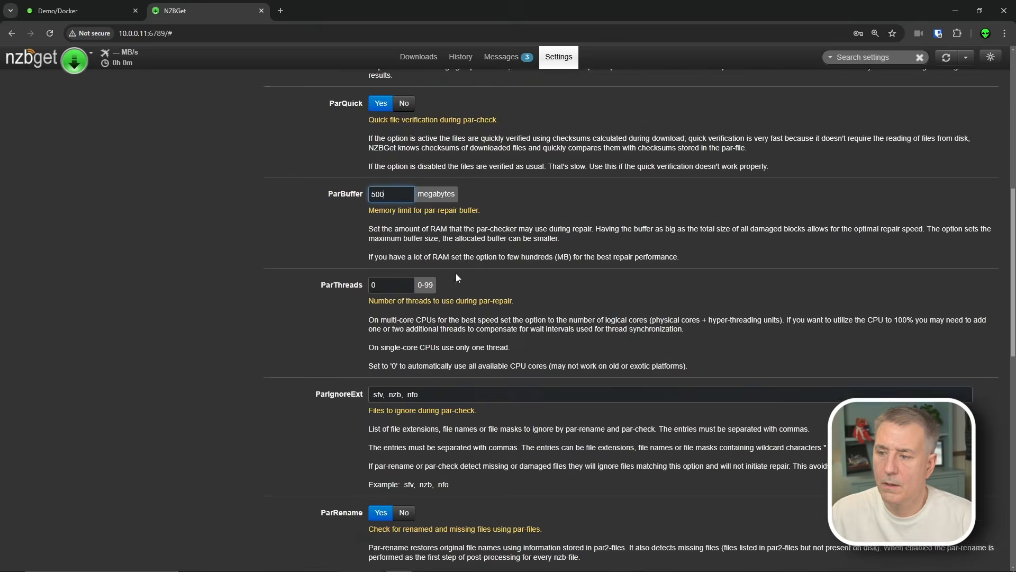
pyautogui.scroll(-5, 455, 273)
pyautogui.scroll(-3, 459, 273)
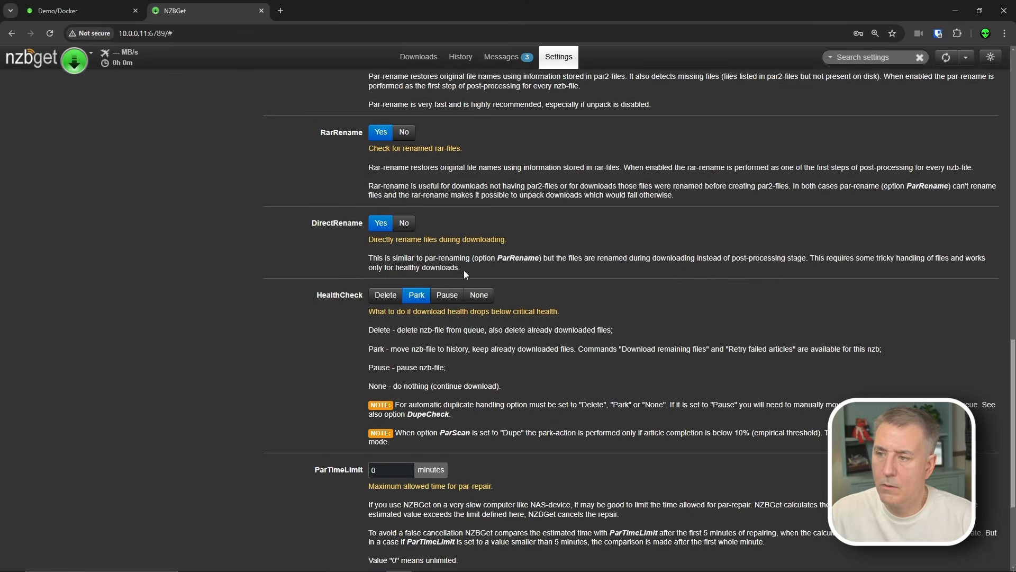
pyautogui.click(388, 297)
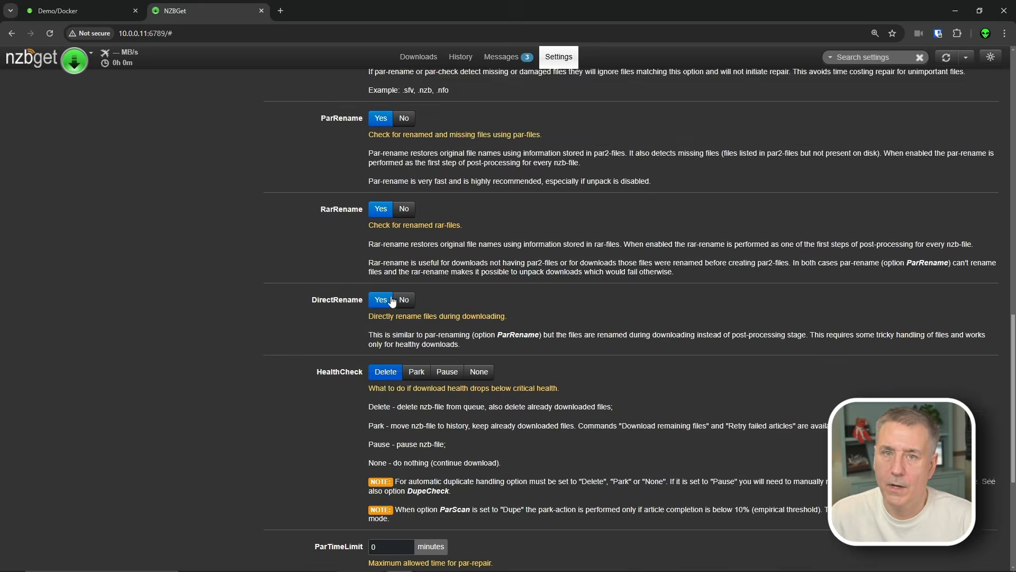
pyautogui.scroll(10, 392, 301)
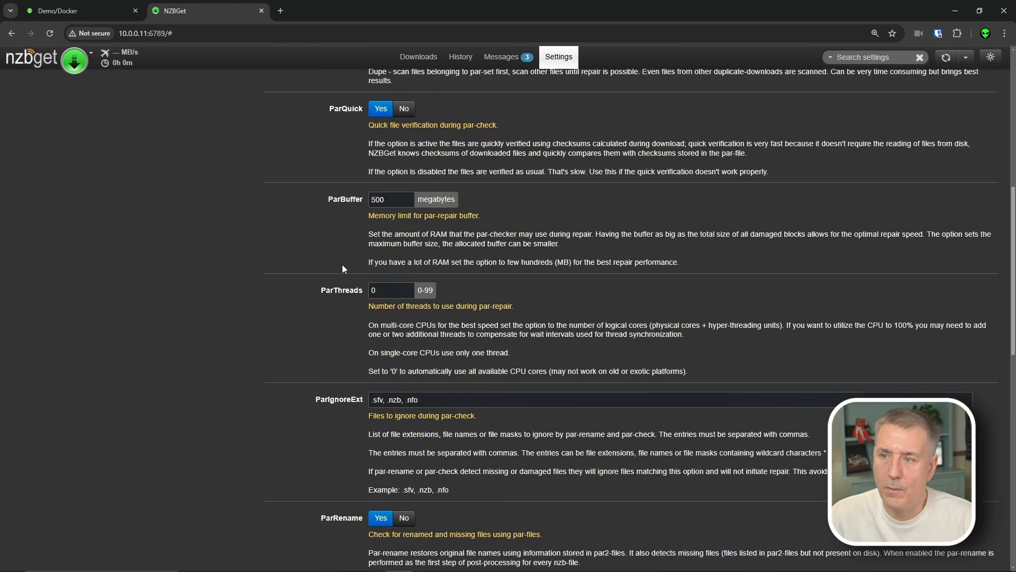
pyautogui.click(35, 259)
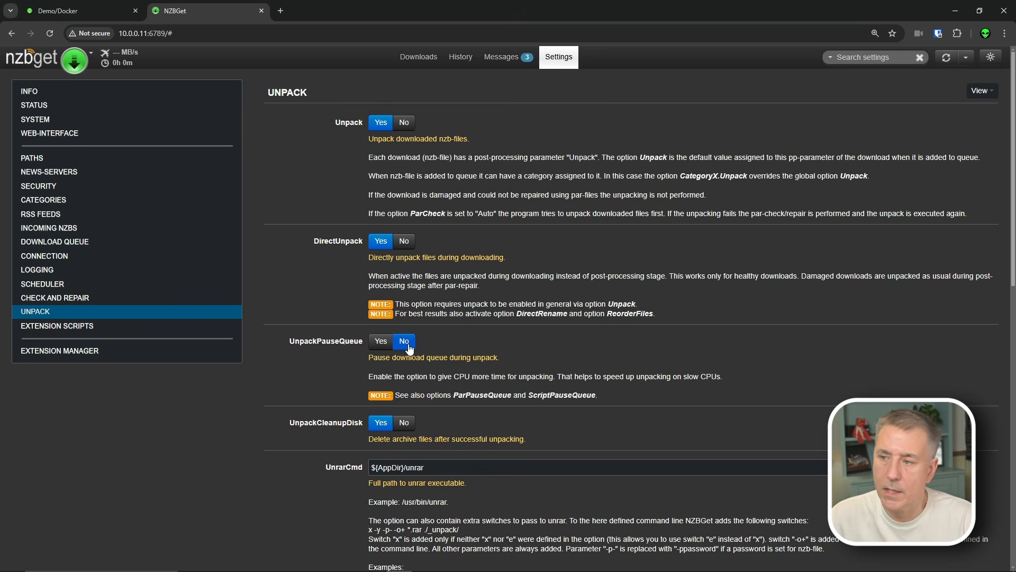
# - Save all NZBGet configuration changes and reload NZBGet to apply them
pyautogui.scroll(-15, 119, 427)
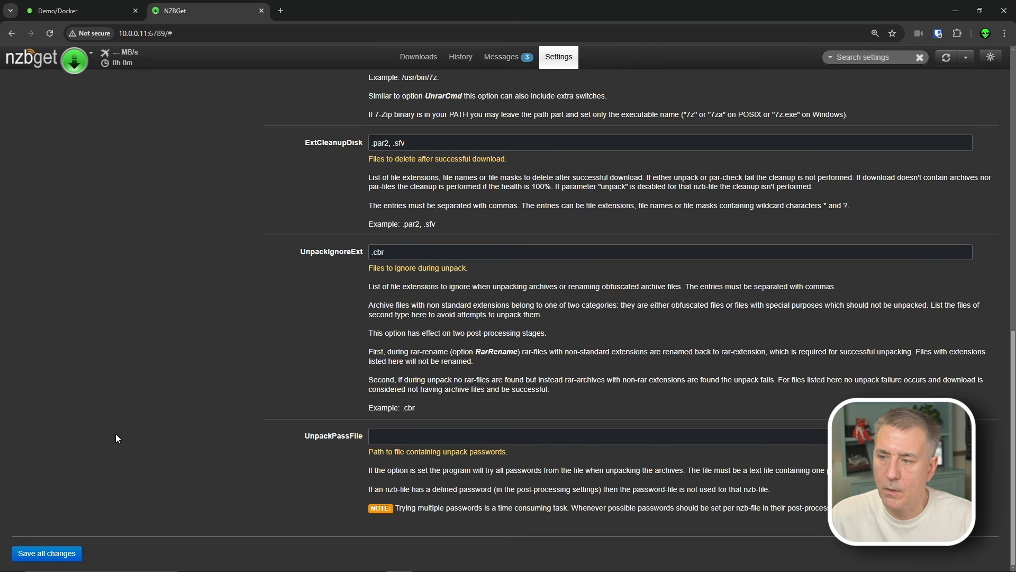
pyautogui.click(45, 555)
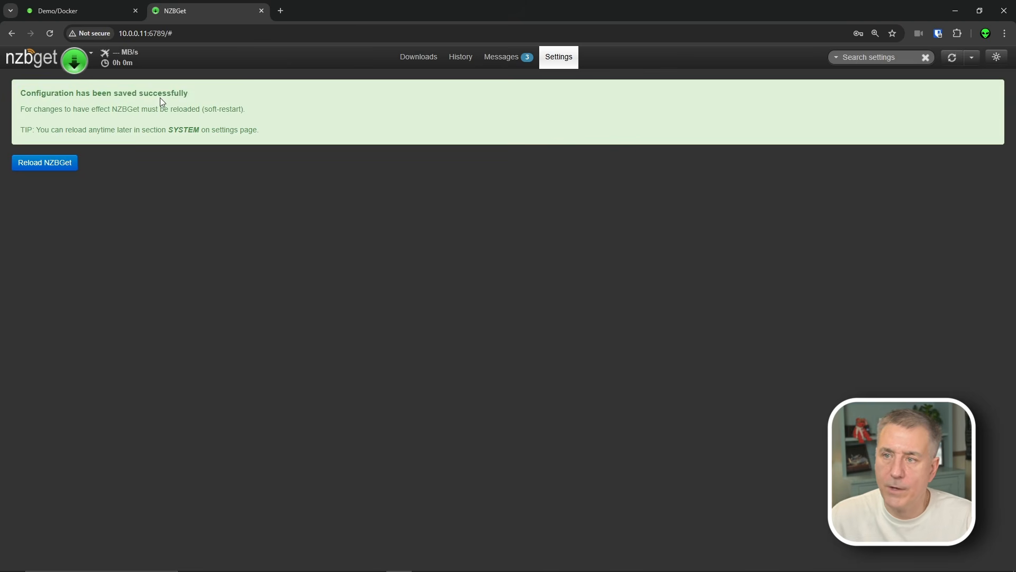
pyautogui.click(46, 163)
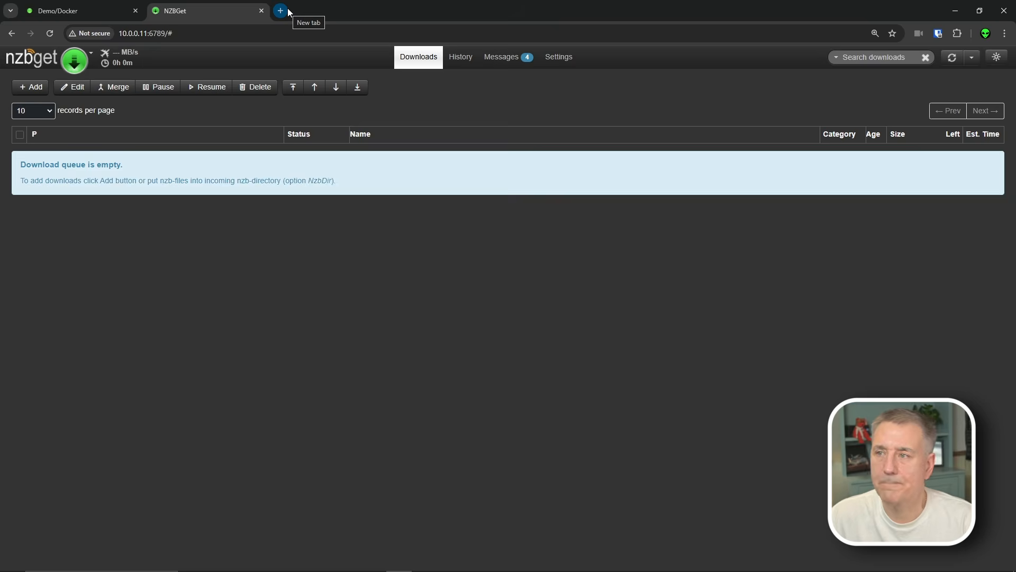
# - In Radarr, start adding a new NZBGet client under Settings > Download Clients
pyautogui.click(90, 10)
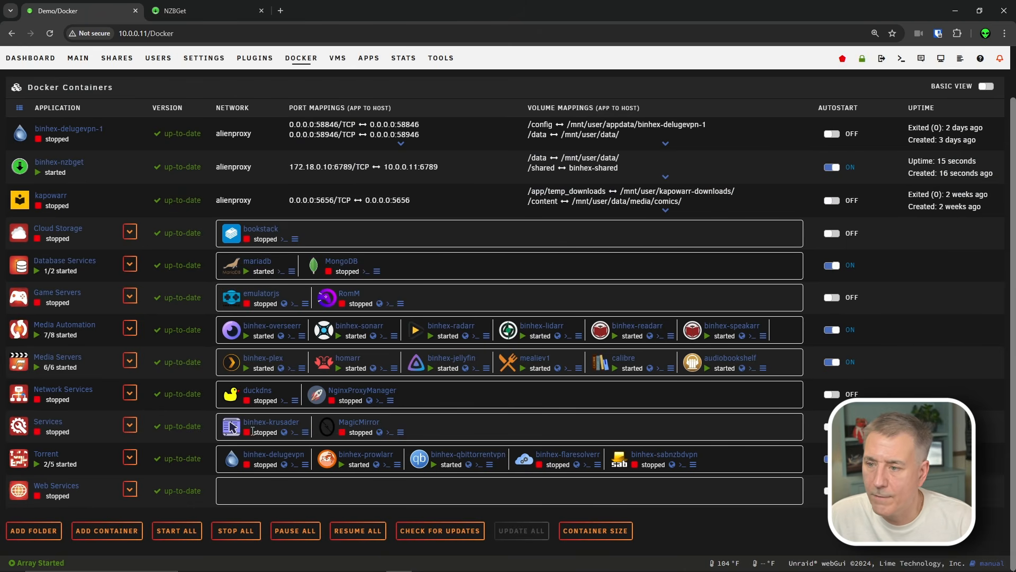
pyautogui.click(466, 344)
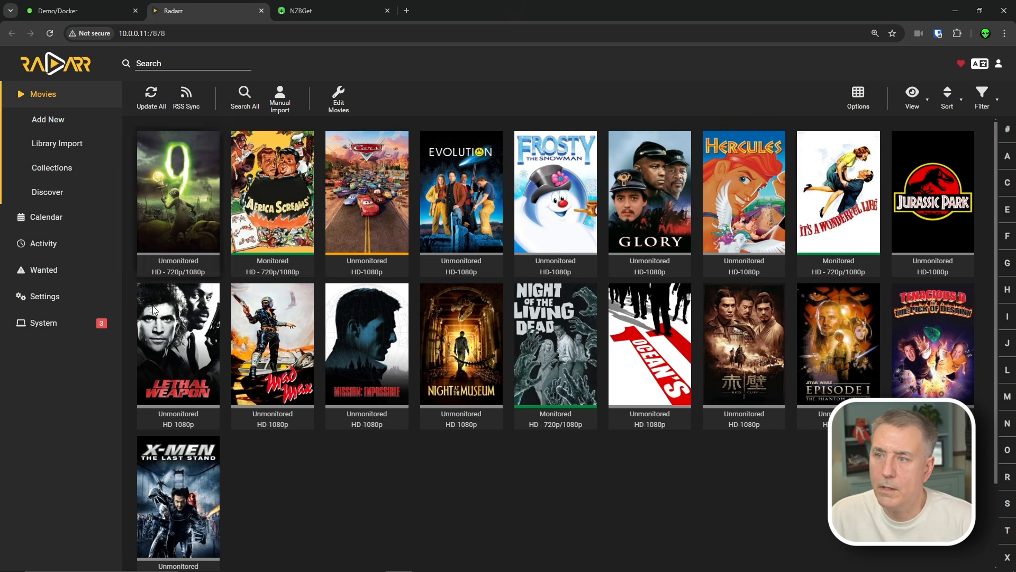
pyautogui.click(43, 296)
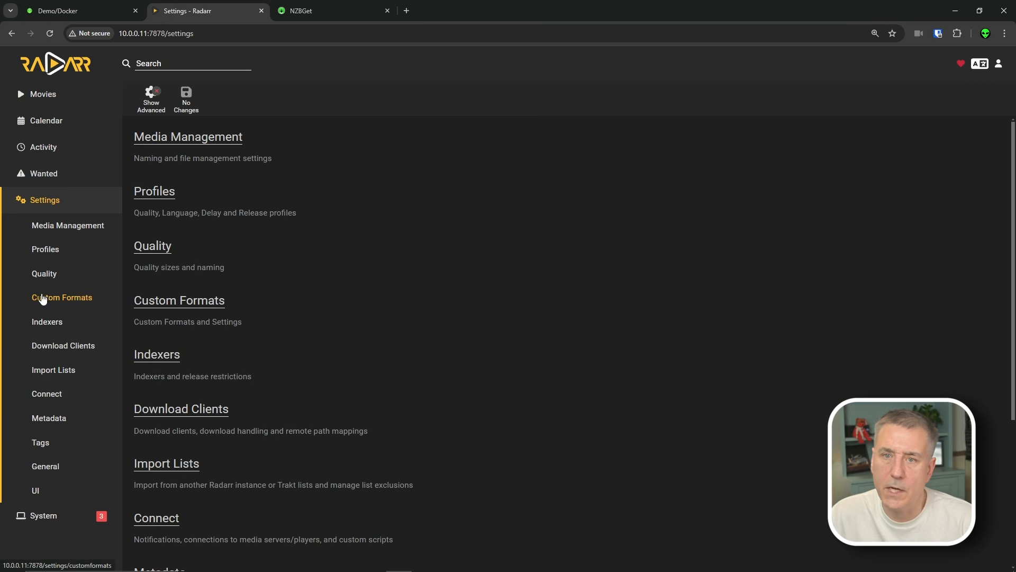
pyautogui.click(64, 347)
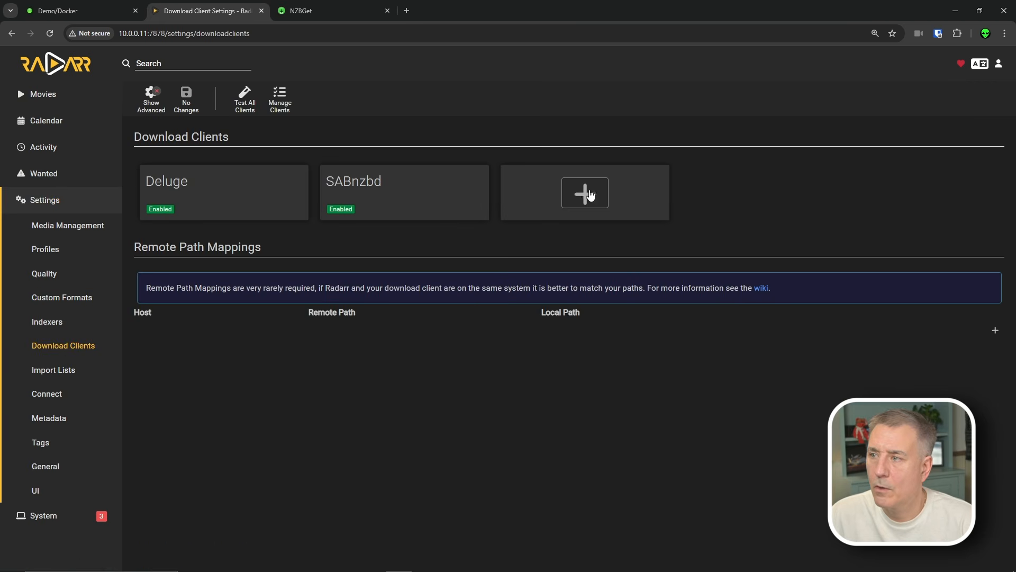
pyautogui.click(589, 194)
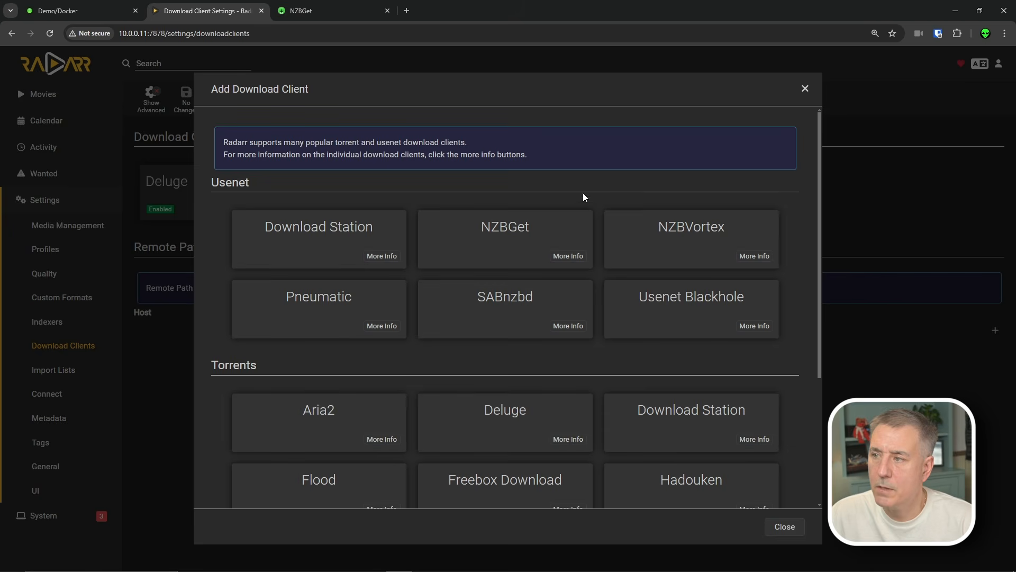
pyautogui.click(509, 245)
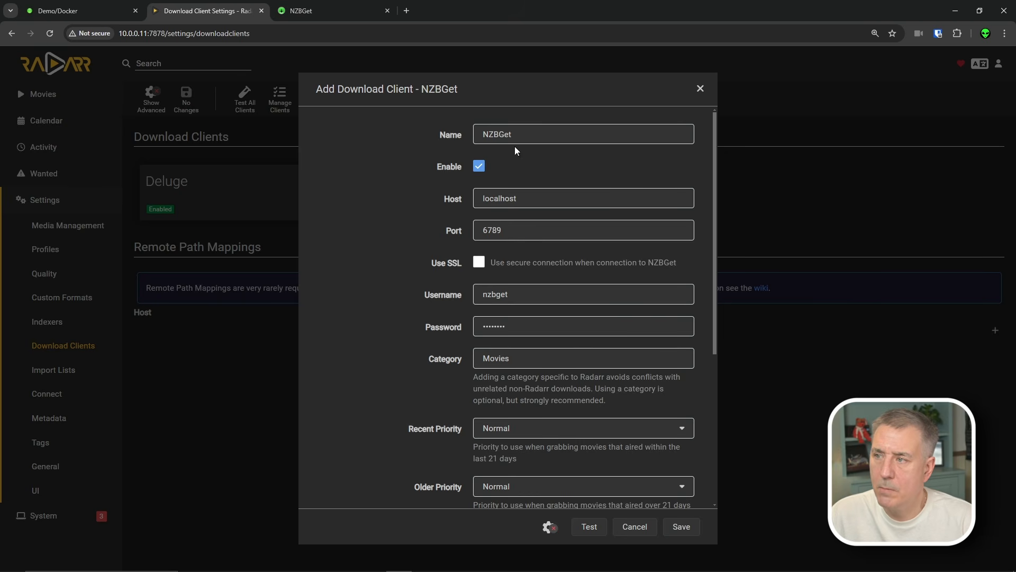
# - Set host 10.0.0.11, re-enter the username and password, use category movies, then test and save
pyautogui.moveTo(521, 202); pyautogui.dragTo(447, 214)
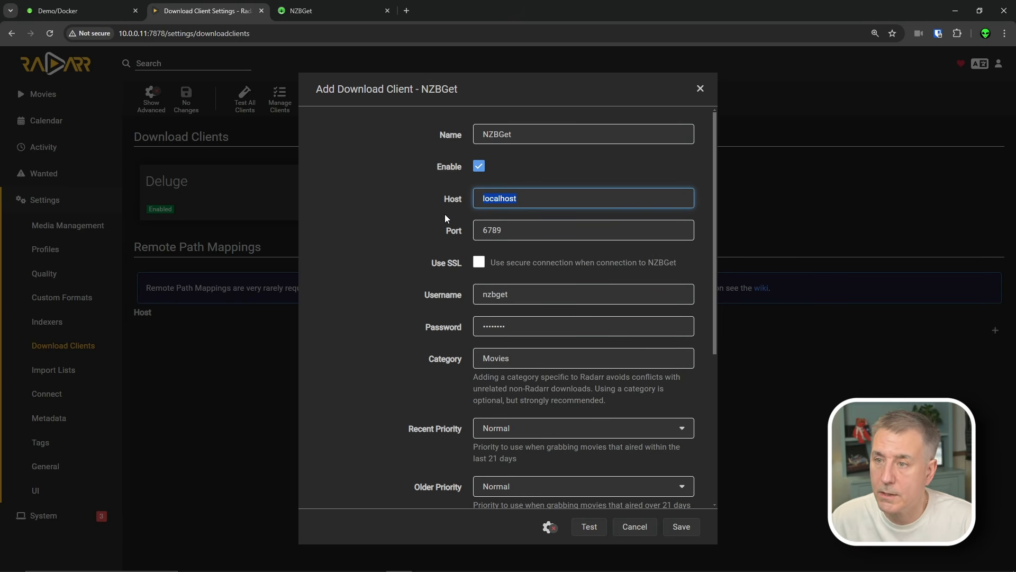
pyautogui.write('10.0.')
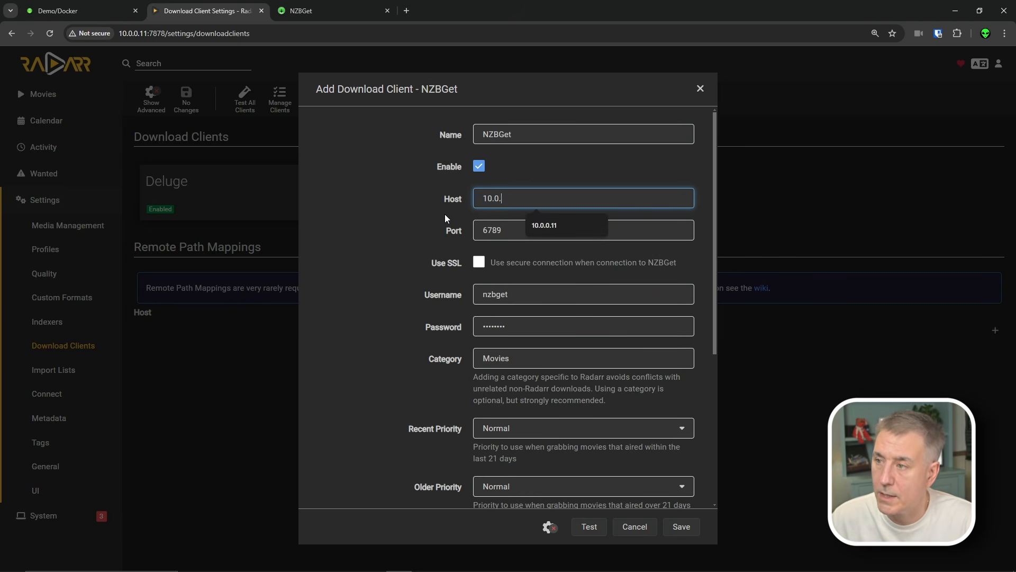
pyautogui.write('0.11')
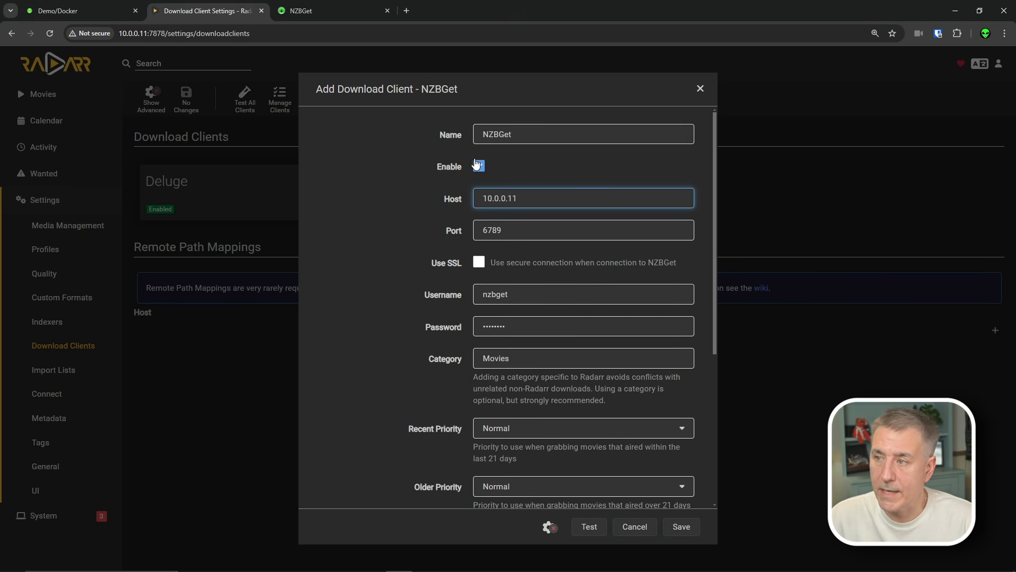
pyautogui.doubleClick(502, 294)
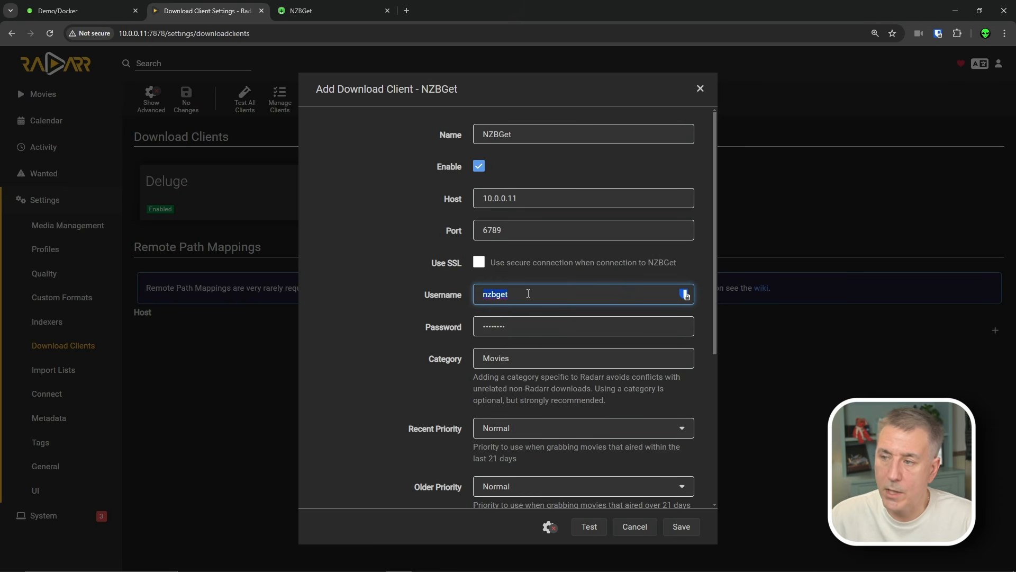
pyautogui.press('Tab')
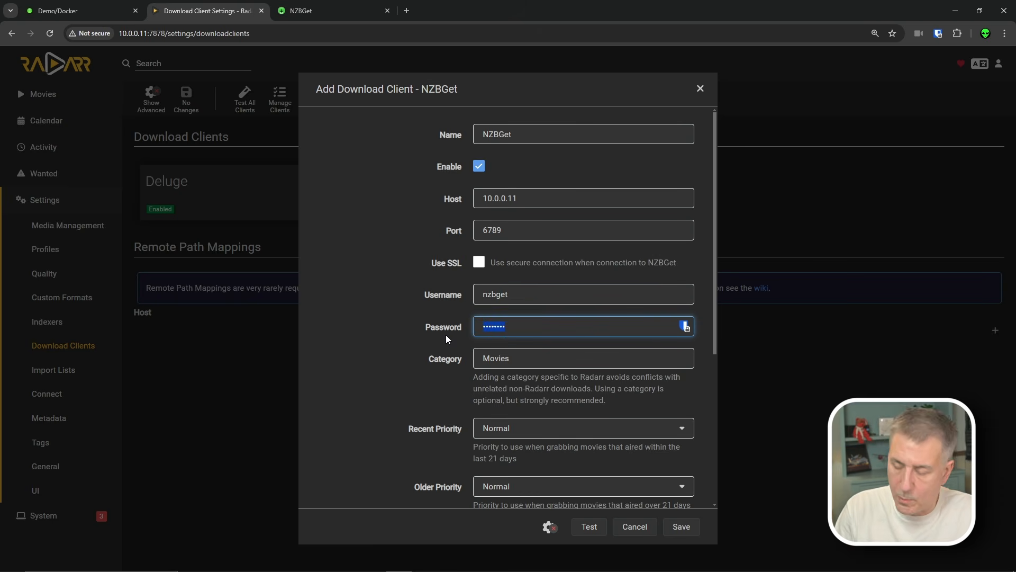
pyautogui.write('•••')
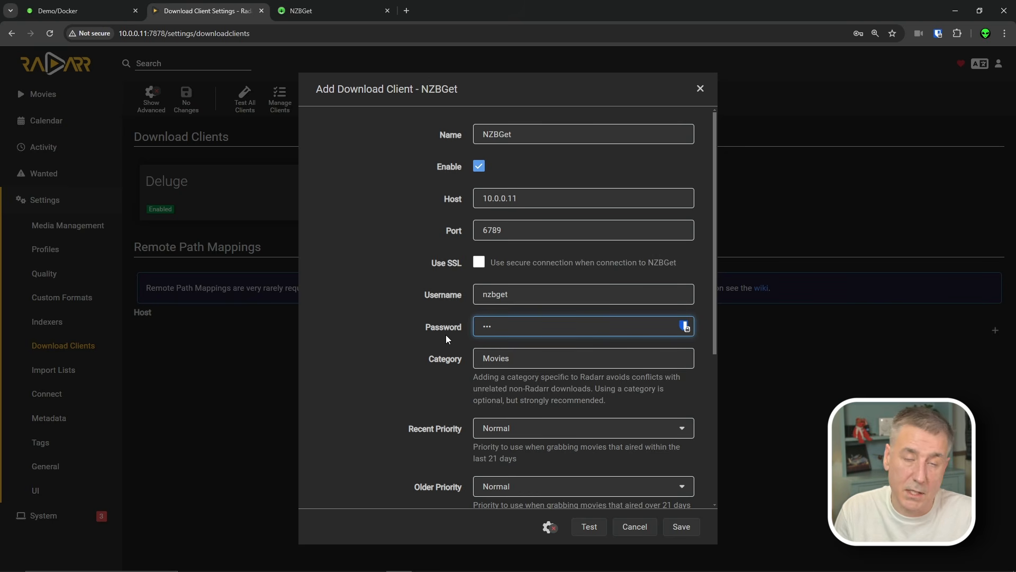
pyautogui.write('•••••')
pyautogui.moveTo(489, 357); pyautogui.dragTo(485, 356)
pyautogui.write('m')
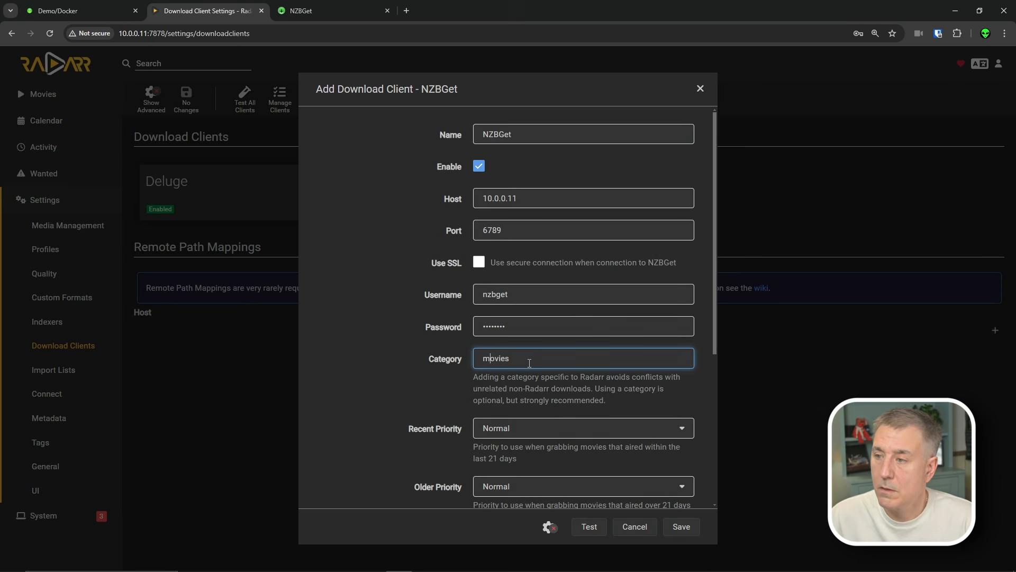
pyautogui.scroll(-5, 528, 366)
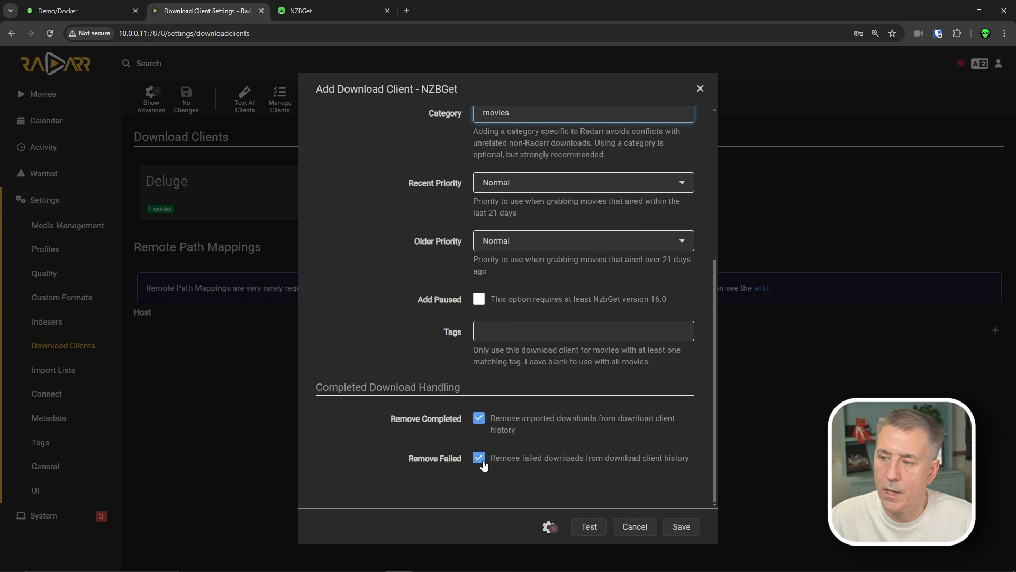
pyautogui.click(597, 518)
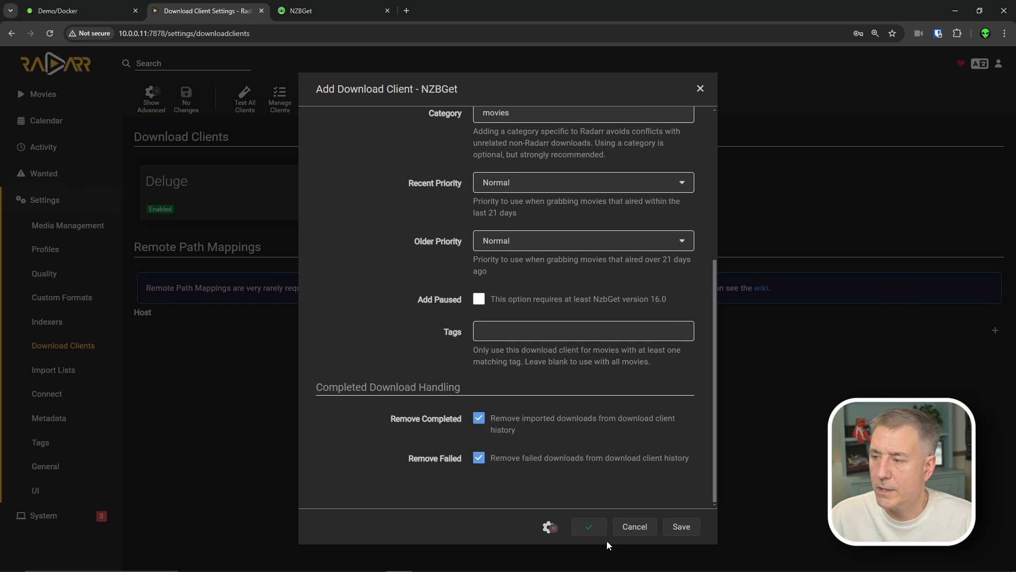
pyautogui.click(675, 527)
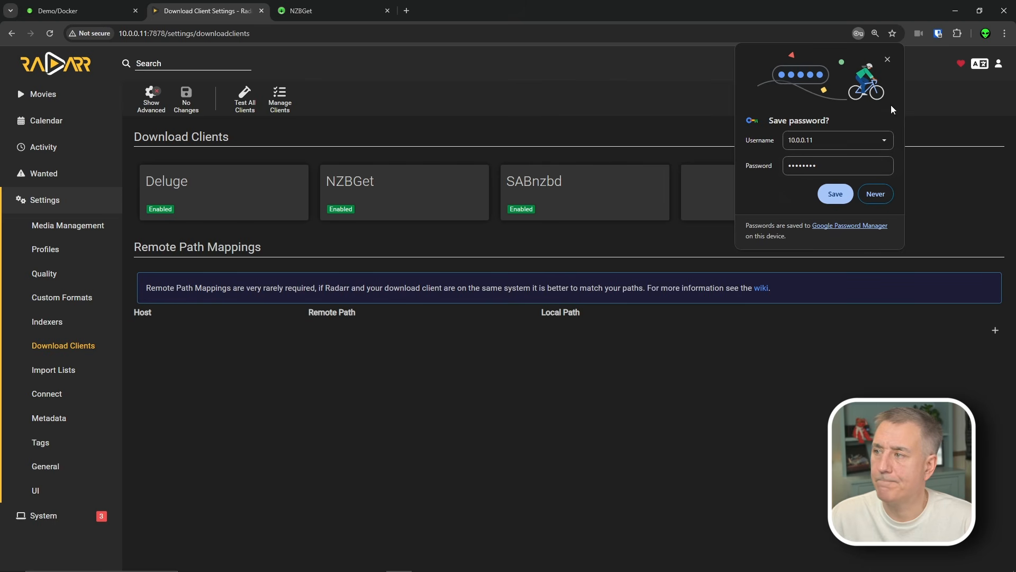
pyautogui.click(875, 194)
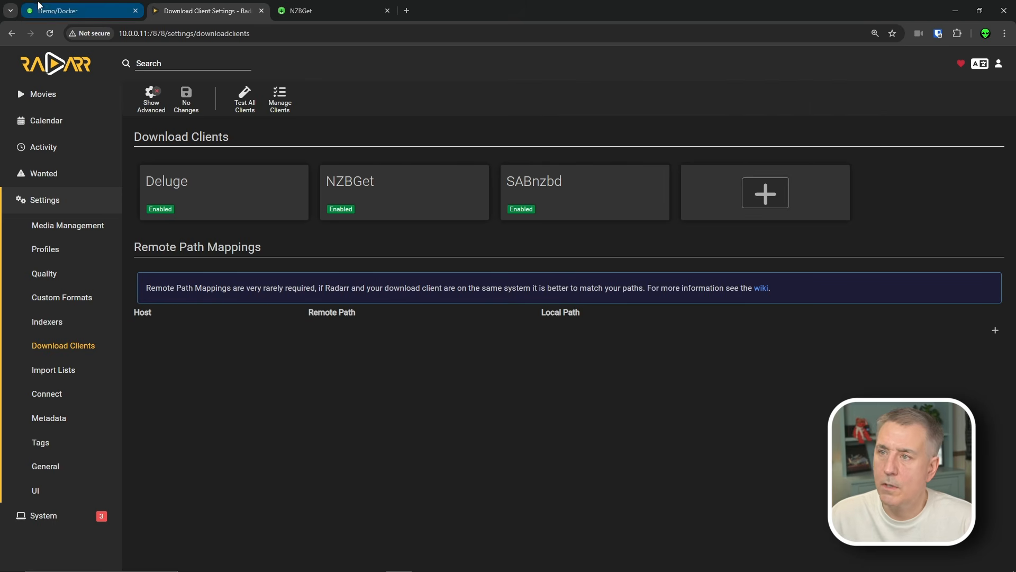
# - Open Sonarr from the Docker page, sign in, and start adding an NZBGet download client
pyautogui.click(72, 14)
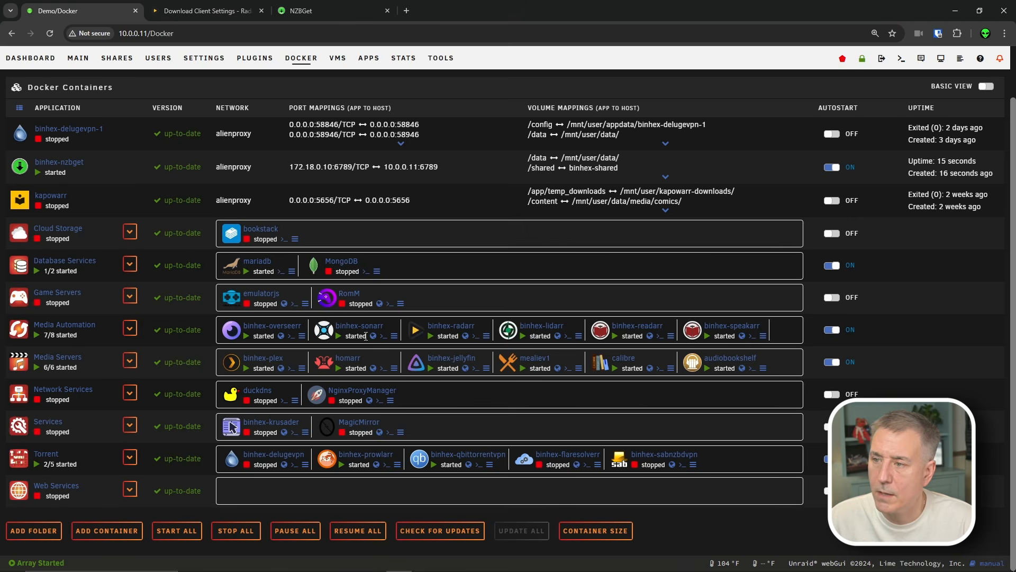
pyautogui.click(372, 336)
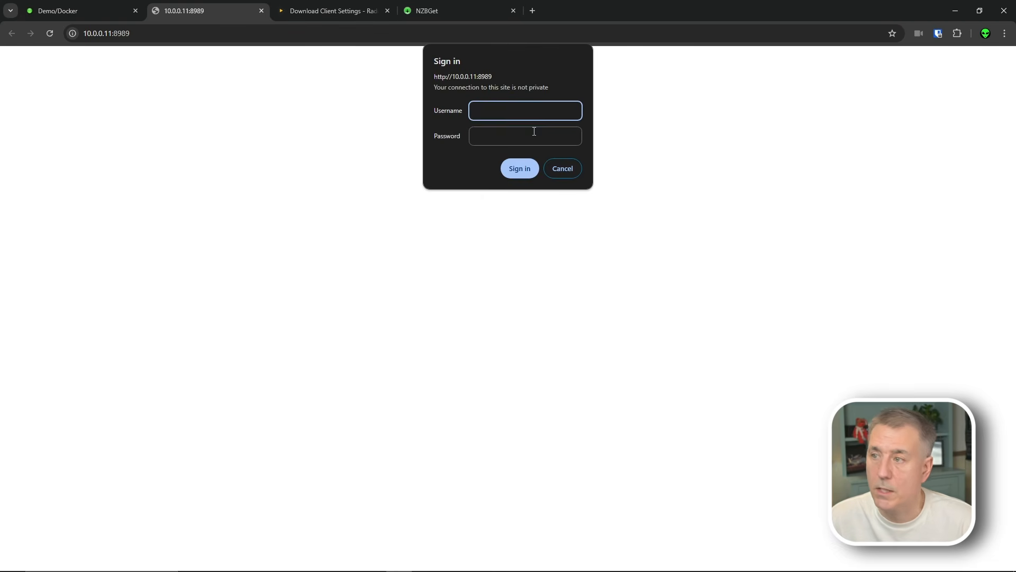
pyautogui.write('demo')
pyautogui.press('Tab')
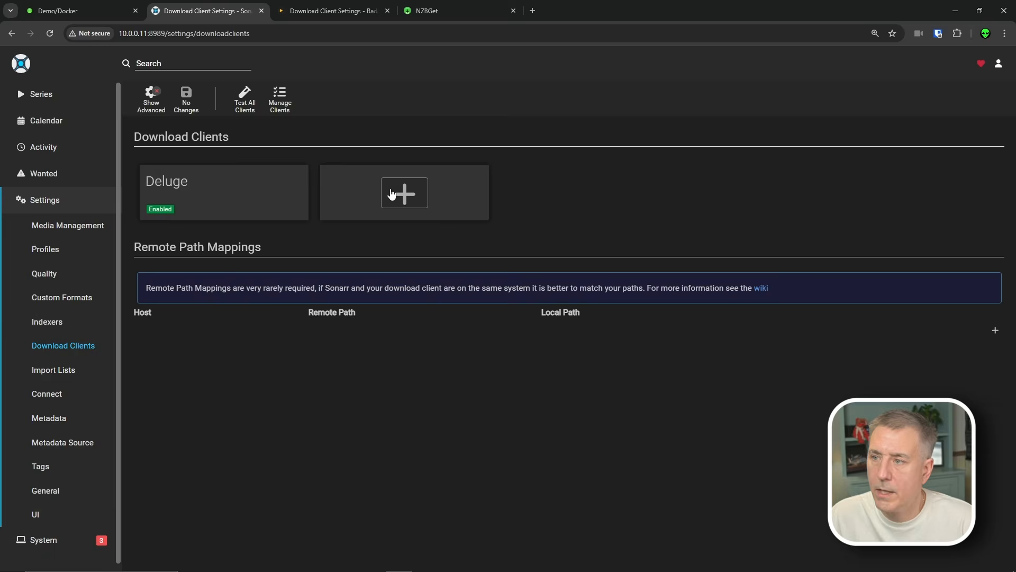
pyautogui.click(406, 193)
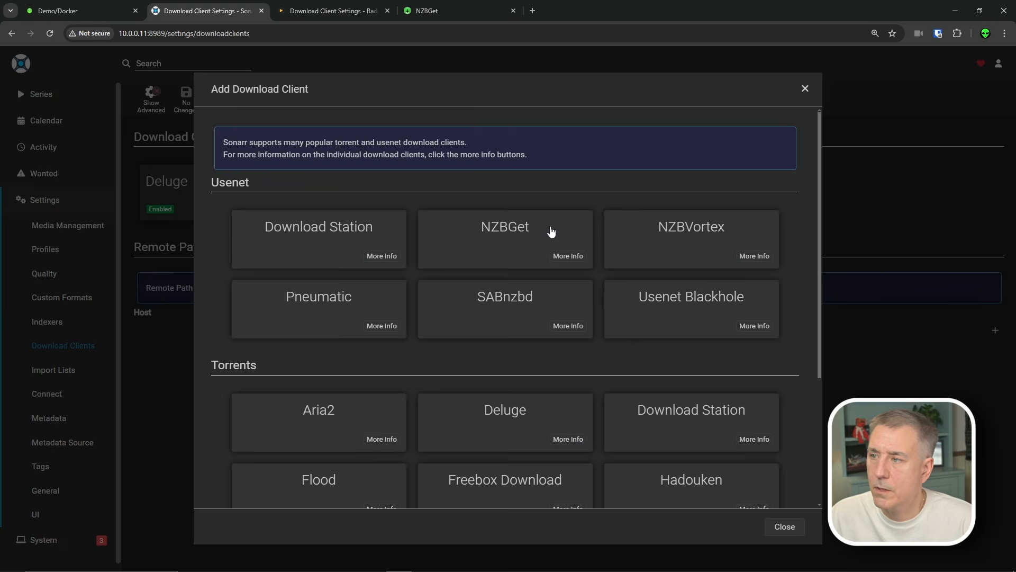
pyautogui.click(540, 241)
# - Set host 10.0.0.11 with the NZBGet username and password, then test and save the client
pyautogui.moveTo(528, 206); pyautogui.dragTo(424, 207)
pyautogui.write('10.0.0.11')
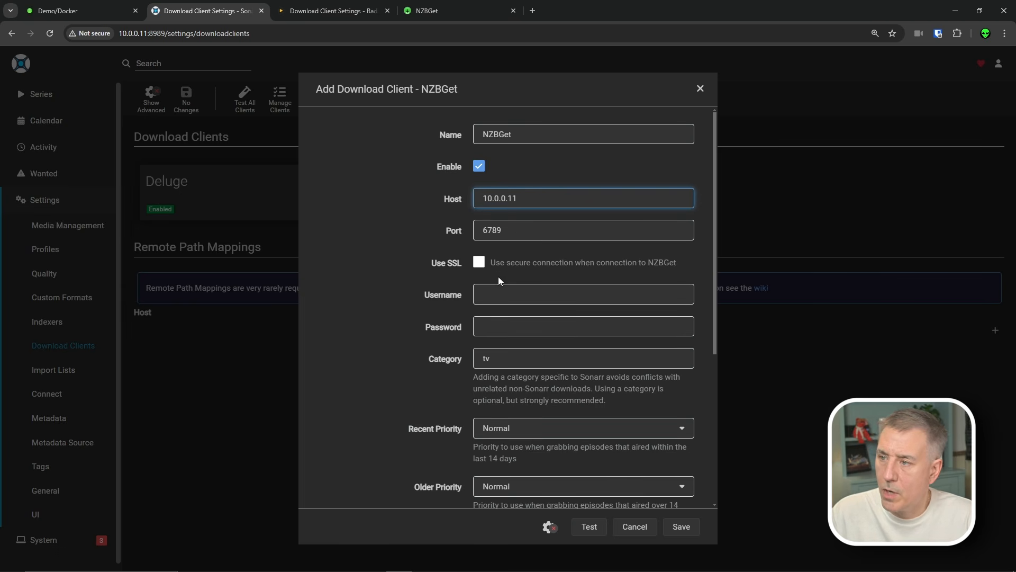
pyautogui.click(501, 294)
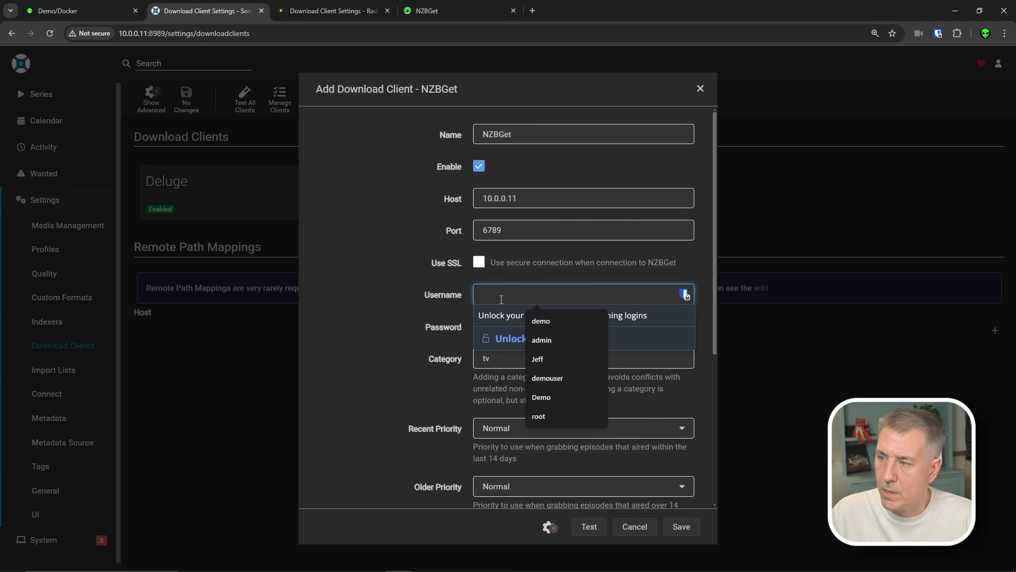
pyautogui.write('nzbget')
pyautogui.press('Tab')
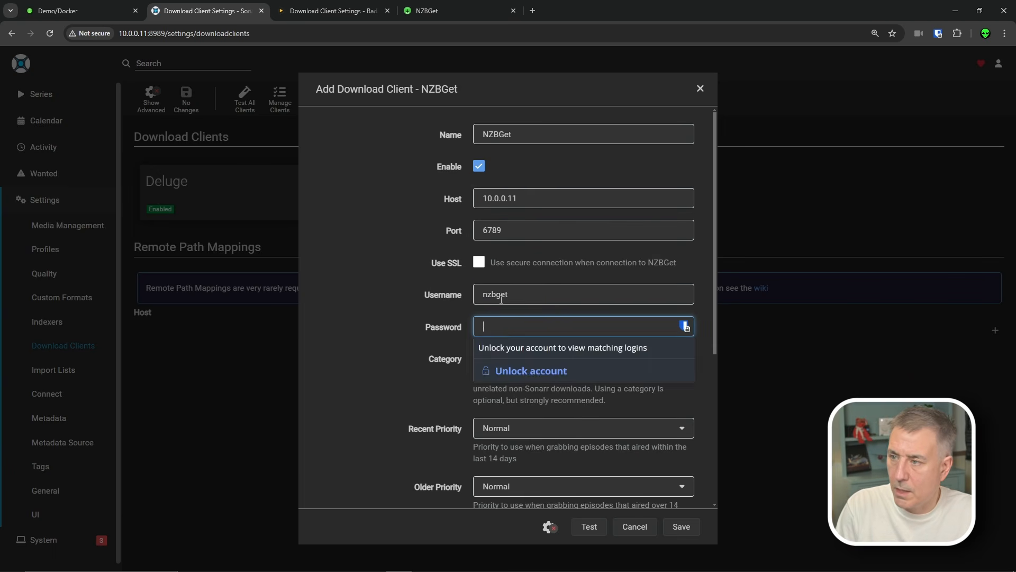
pyautogui.write('tegbzn67')
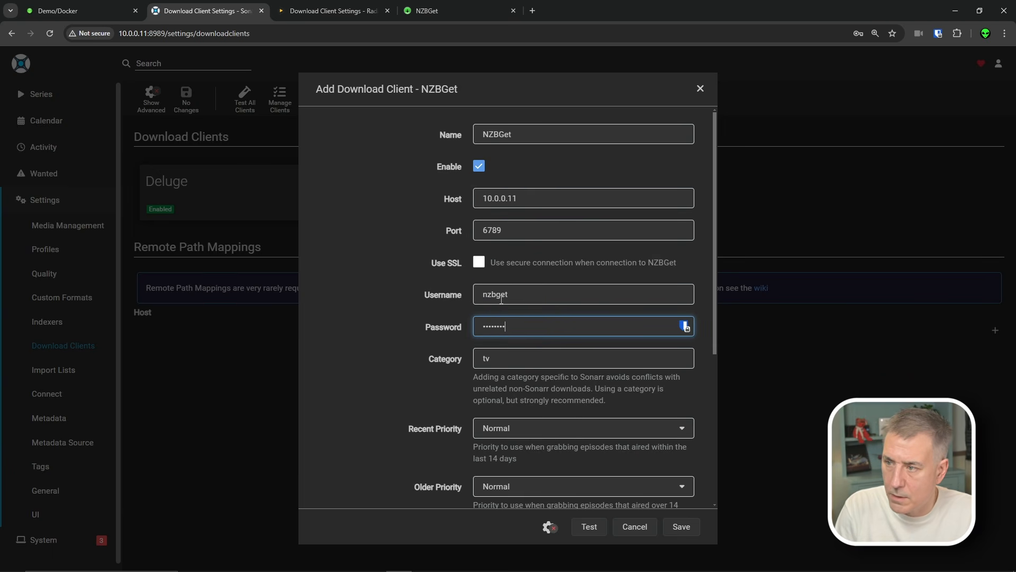
pyautogui.click(486, 356)
pyautogui.scroll(-5, 486, 370)
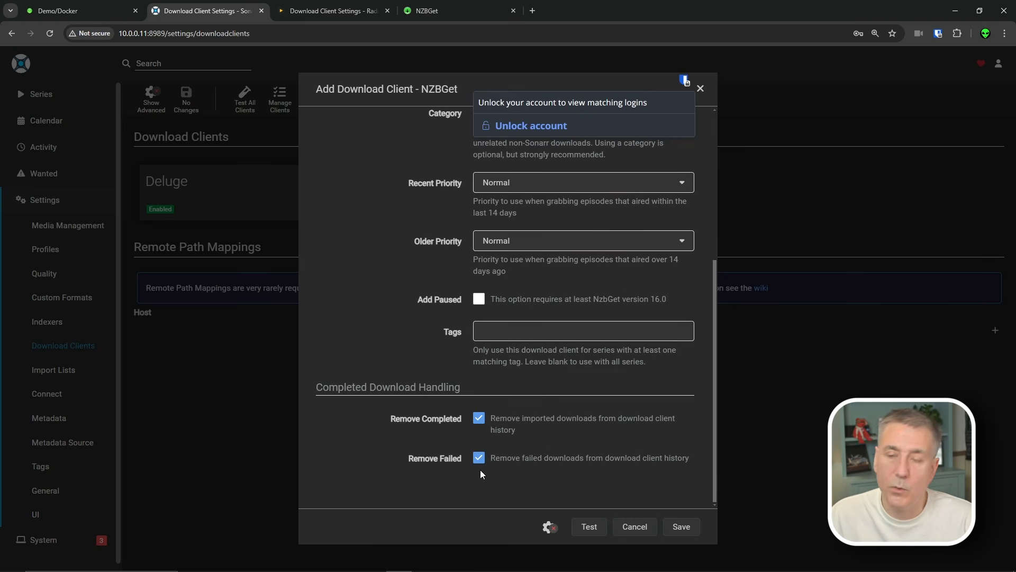
pyautogui.click(589, 526)
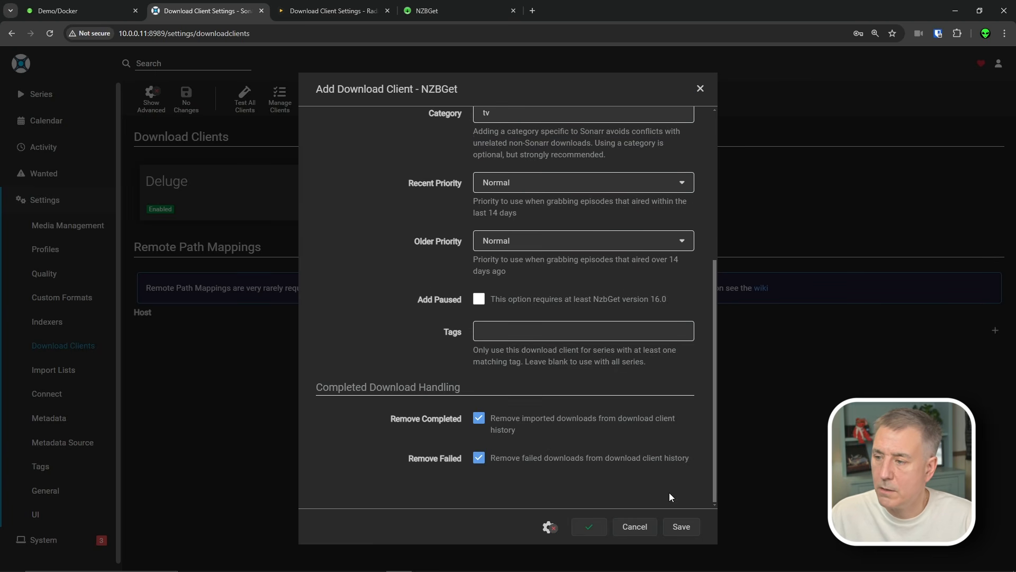
pyautogui.click(680, 525)
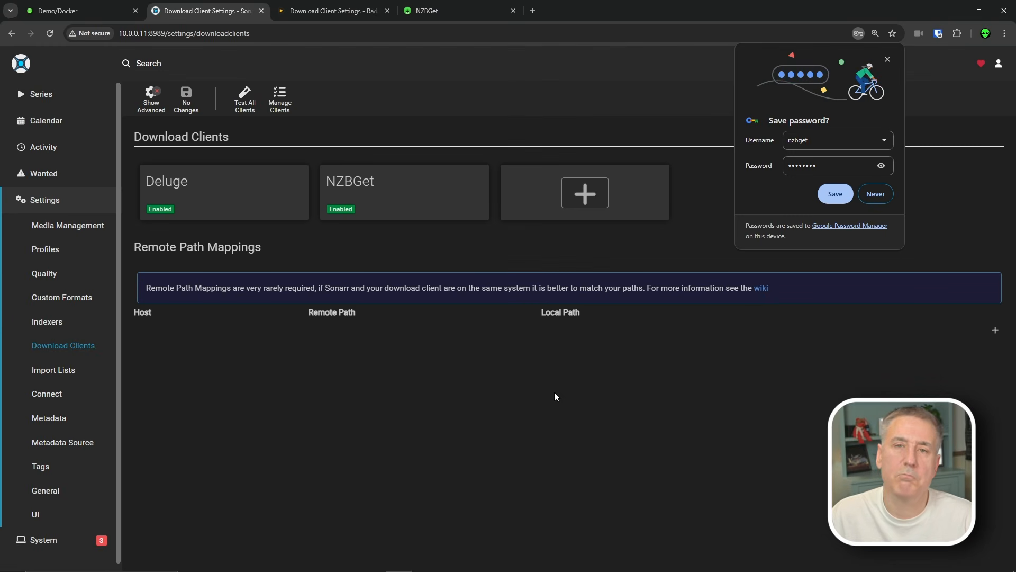
pyautogui.click(325, 11)
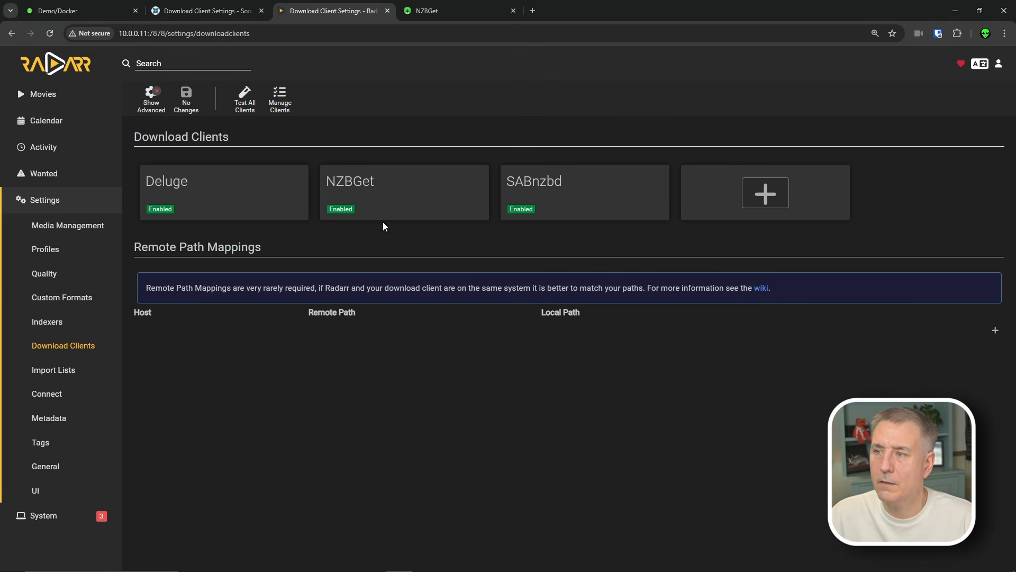
pyautogui.click(432, 12)
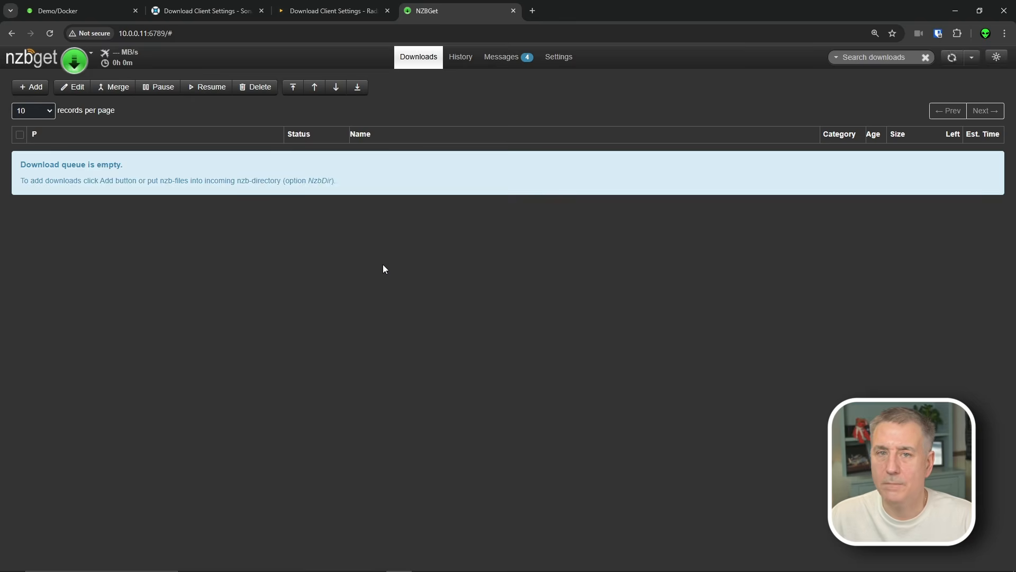